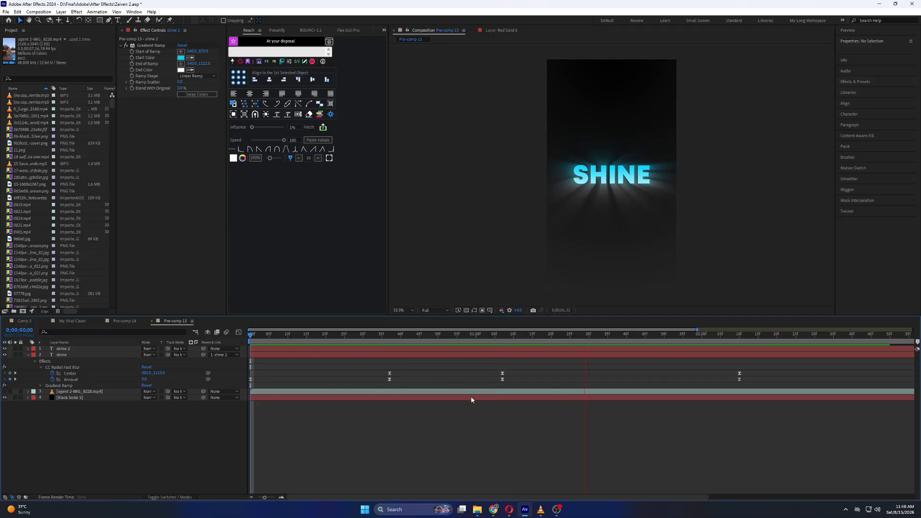
# - Turn off the Gradient Ramp effect on the shine text layers, viewing the frame at 0;00;01;54
pyautogui.click(678, 337)
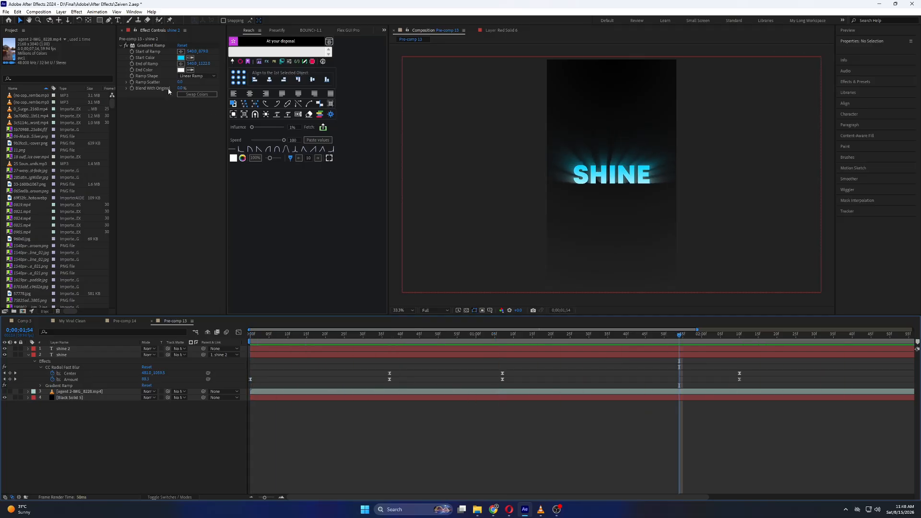
pyautogui.click(67, 354)
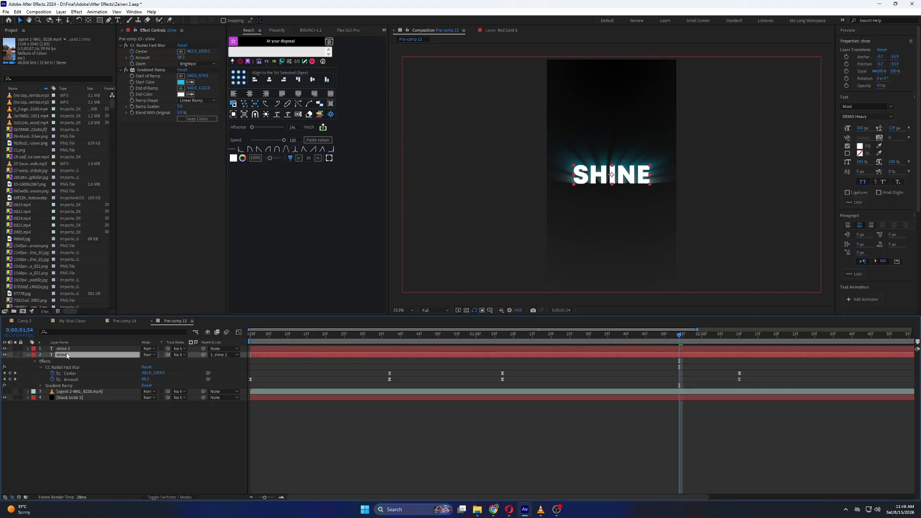
pyautogui.click(126, 70)
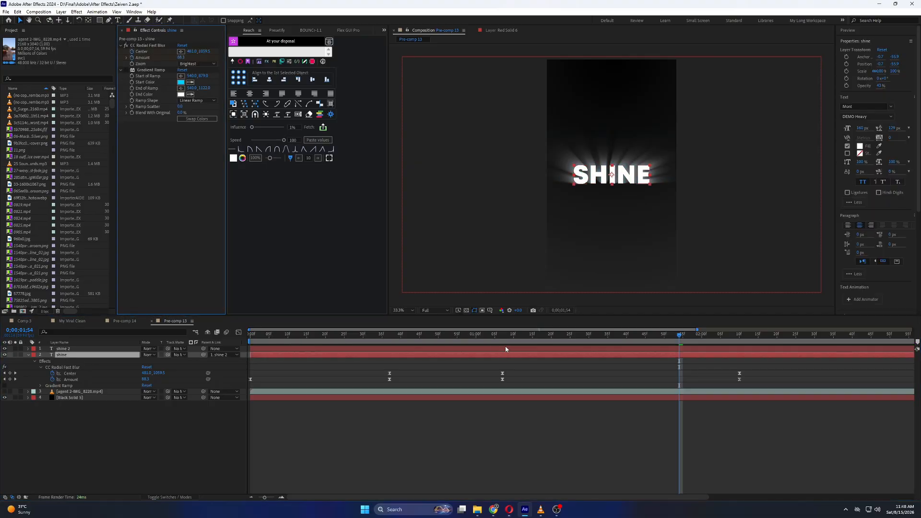
# - Preview the finished white shine animation from the start of the composition and return to the first frame
pyautogui.press('Home')
pyautogui.press('space')
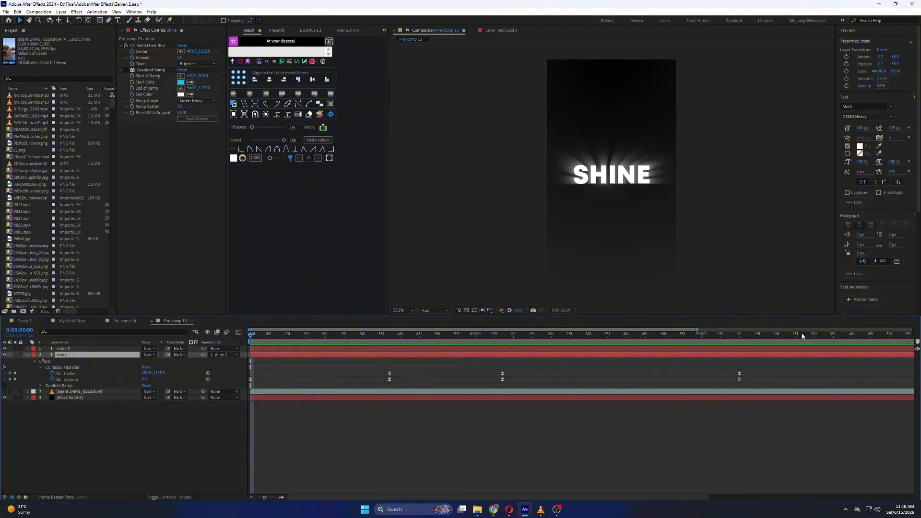
pyautogui.press('space')
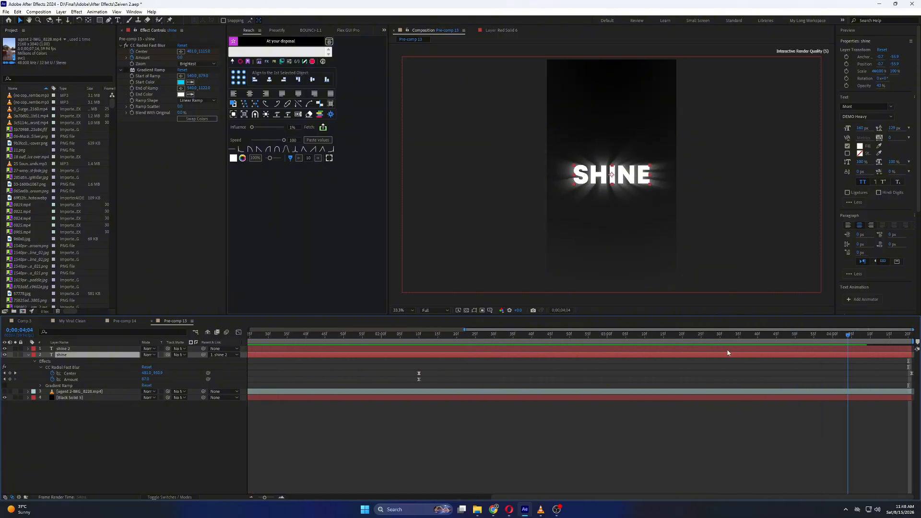
pyautogui.press('Home')
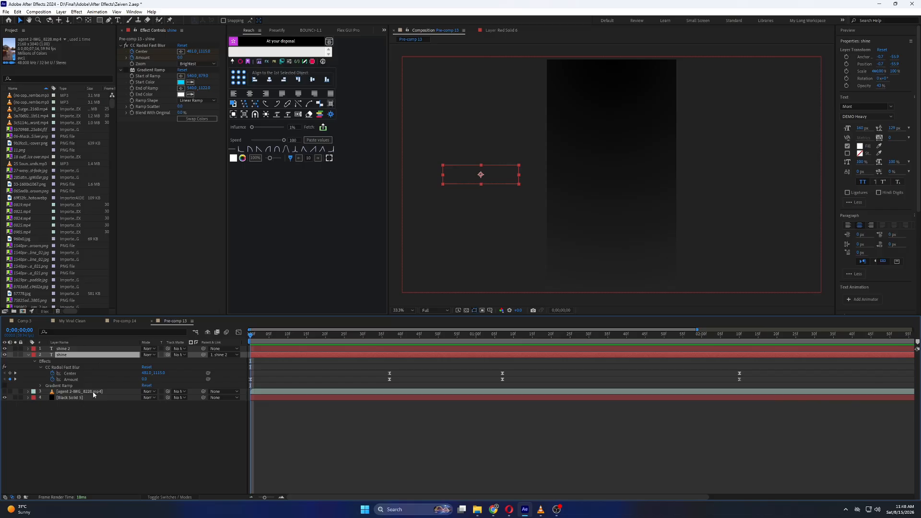
# - Delete the shine 2 and shine text layers from the composition
pyautogui.click(71, 349)
pyautogui.press('Delete')
pyautogui.click(69, 349)
pyautogui.press('Delete')
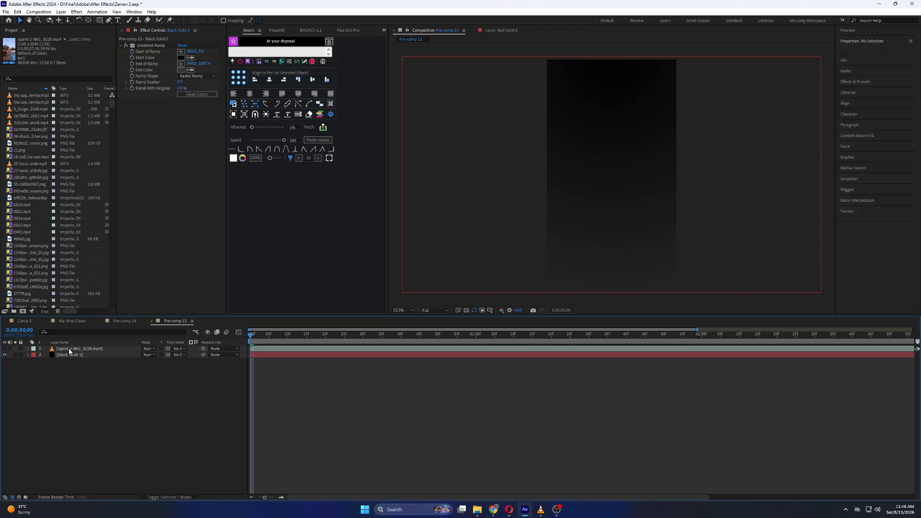
# - Show the agent 2-IMG_8228.mp4 footage layer to view it, and hide it again
pyautogui.click(72, 350)
pyautogui.click(4, 348)
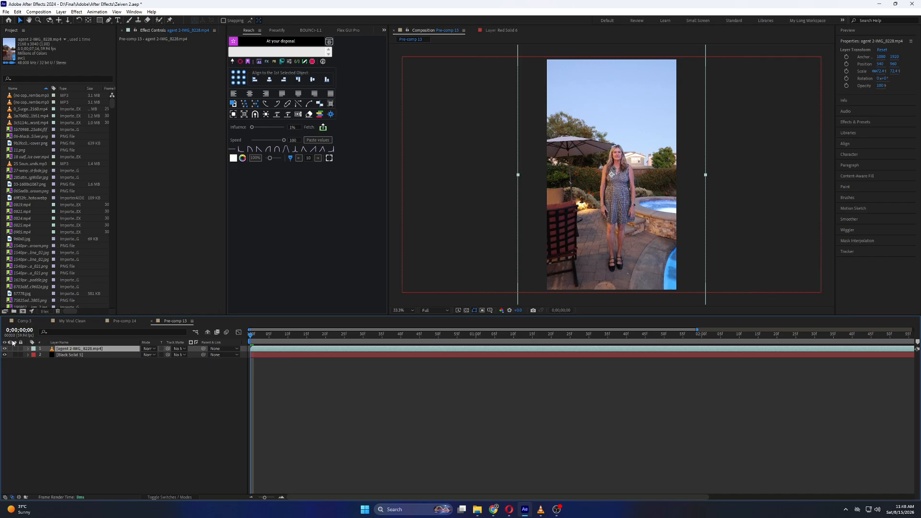
pyautogui.click(4, 349)
# - Create a text layer reading "Shine" above the footage and the black solid
pyautogui.click(77, 354)
pyautogui.rightClick(124, 378)
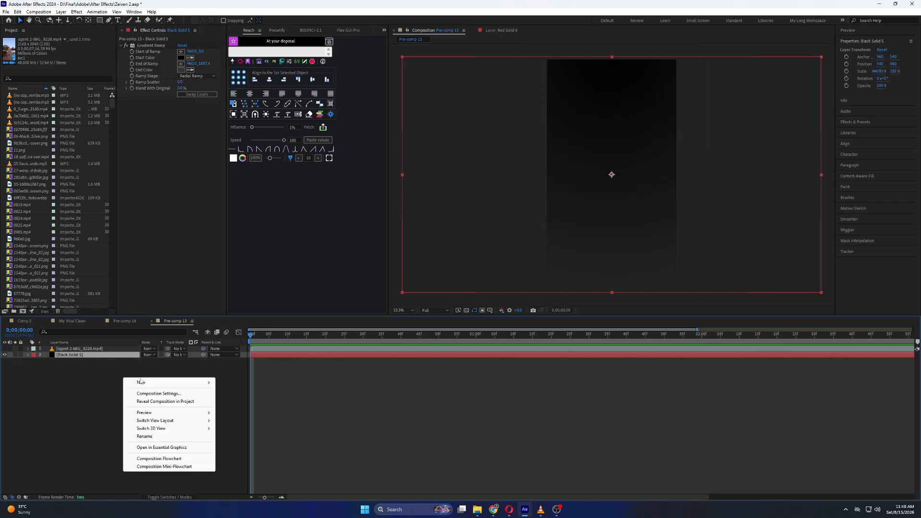
pyautogui.moveTo(159, 382)
pyautogui.click(232, 393)
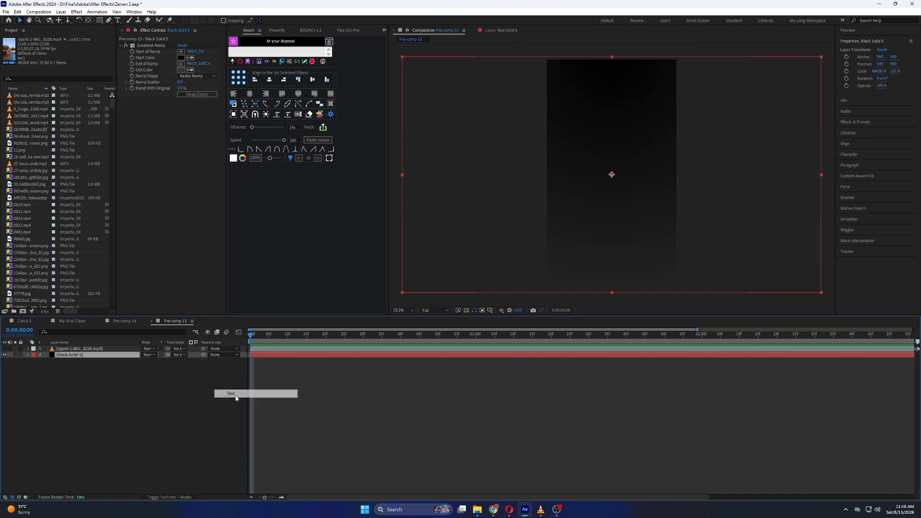
pyautogui.moveTo(126, 357); pyautogui.dragTo(95, 351)
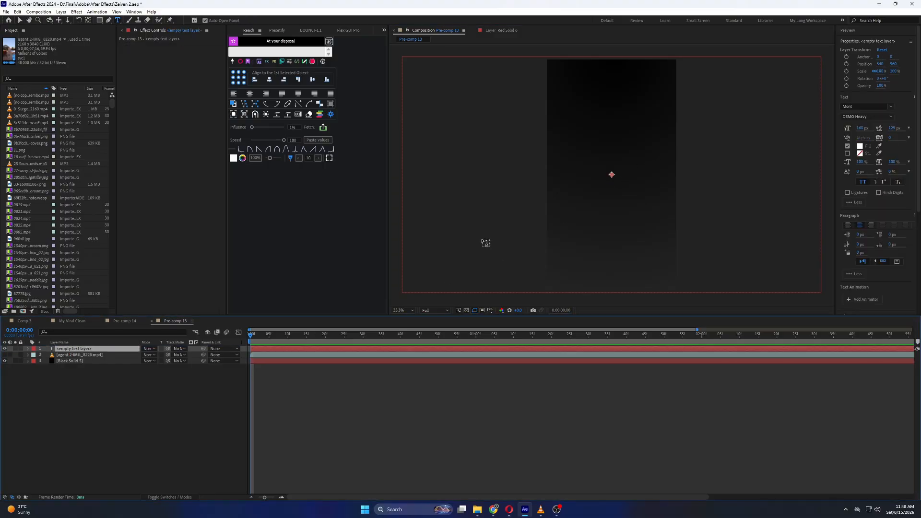
pyautogui.moveTo(275, 336); pyautogui.dragTo(351, 346)
pyautogui.doubleClick(351, 348)
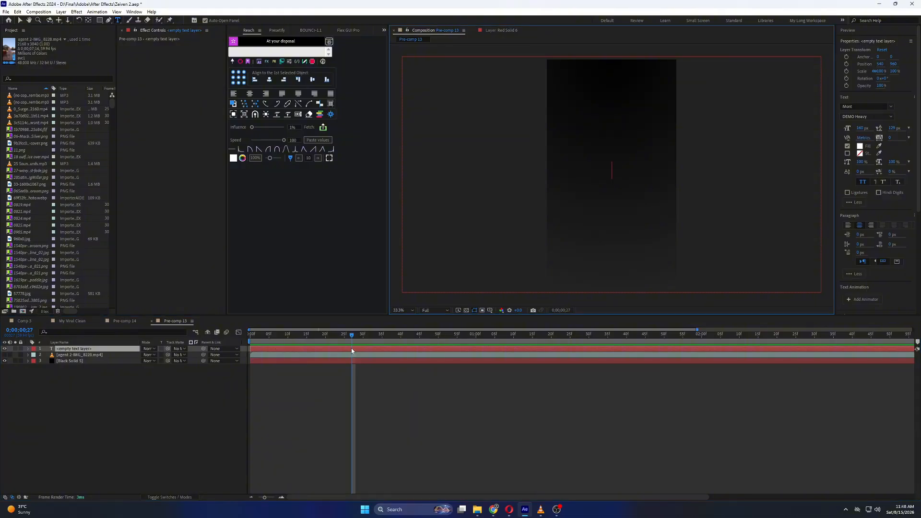
pyautogui.write('Shine')
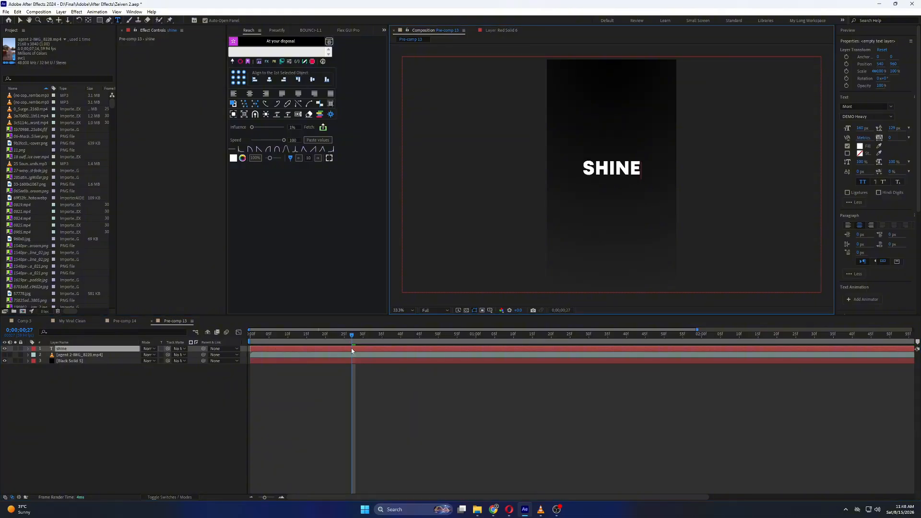
# - Try the SF Pro Display font weights on the Shine text layer
pyautogui.click(371, 350)
pyautogui.click(848, 107)
pyautogui.write('sf pr')
pyautogui.press('Down')
pyautogui.press('Down')
pyautogui.press('Down')
pyautogui.press('Down')
pyautogui.press('Down')
pyautogui.press('Down')
pyautogui.press('Down')
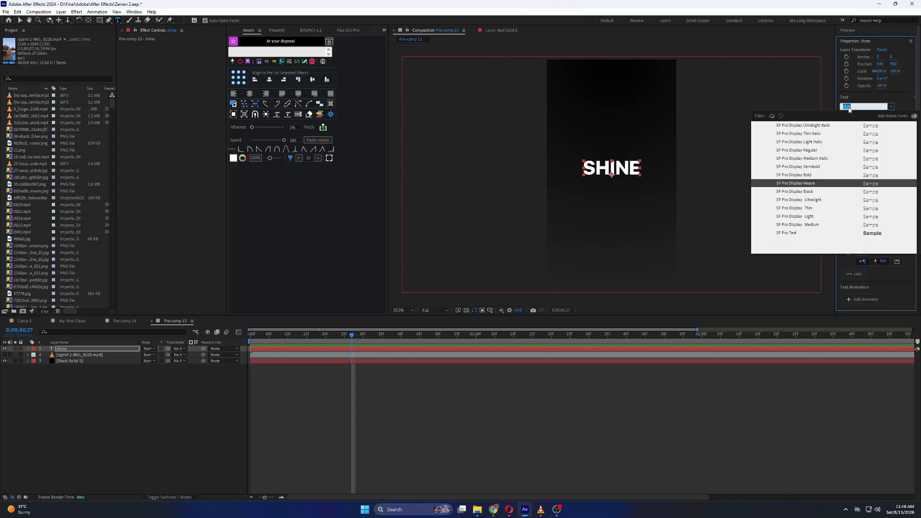
# - Set the Shine text's font to Mont DEMO Heavy
pyautogui.write('mont')
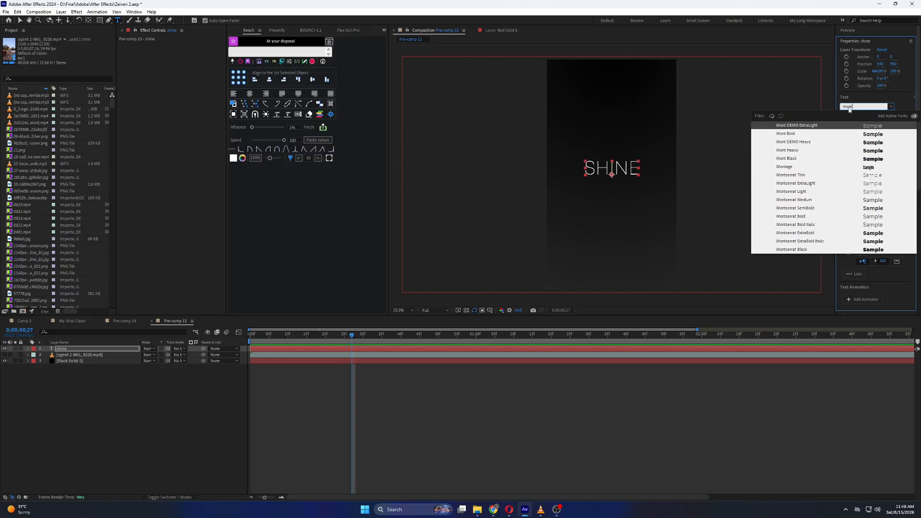
pyautogui.press('Down')
pyautogui.press('Down')
pyautogui.press('Return')
# - Centre the Shine text in the composition with the Flex GUI Pro alignment tools
pyautogui.click(341, 30)
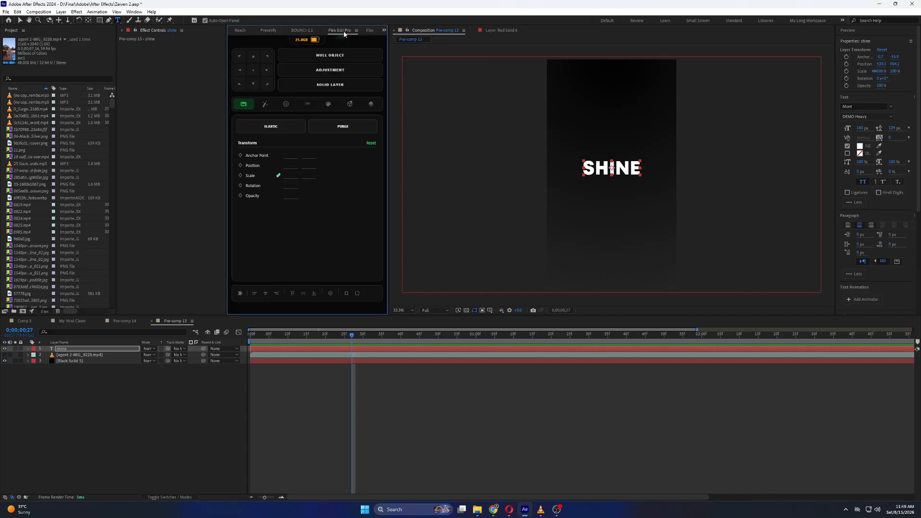
pyautogui.click(303, 293)
pyautogui.press('v')
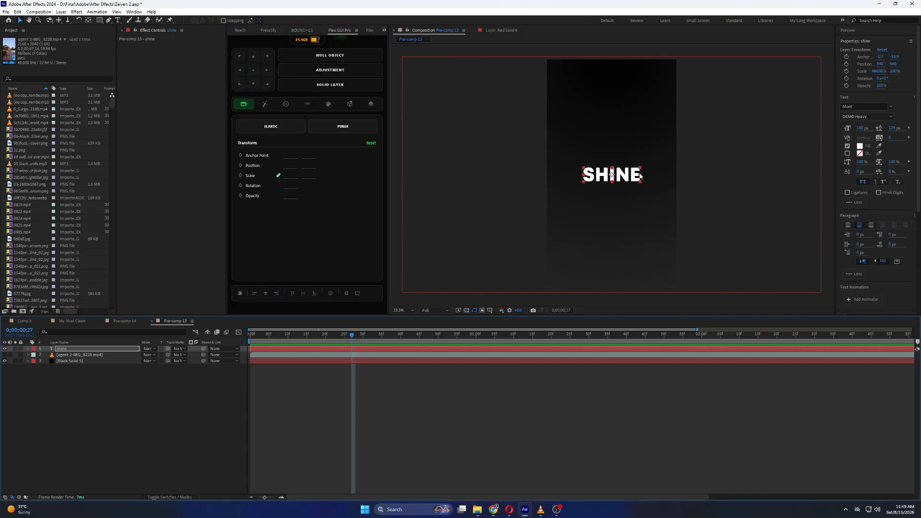
# - Scale the Shine text up uniformly to about 127% and deselect it
pyautogui.moveTo(640, 176); pyautogui.dragTo(647, 176)
pyautogui.keyDown('shift'); pyautogui.click(650, 176); pyautogui.keyUp('shift')
pyautogui.keyDown('shift'); pyautogui.click(650, 176); pyautogui.keyUp('shift')
pyautogui.click(409, 373)
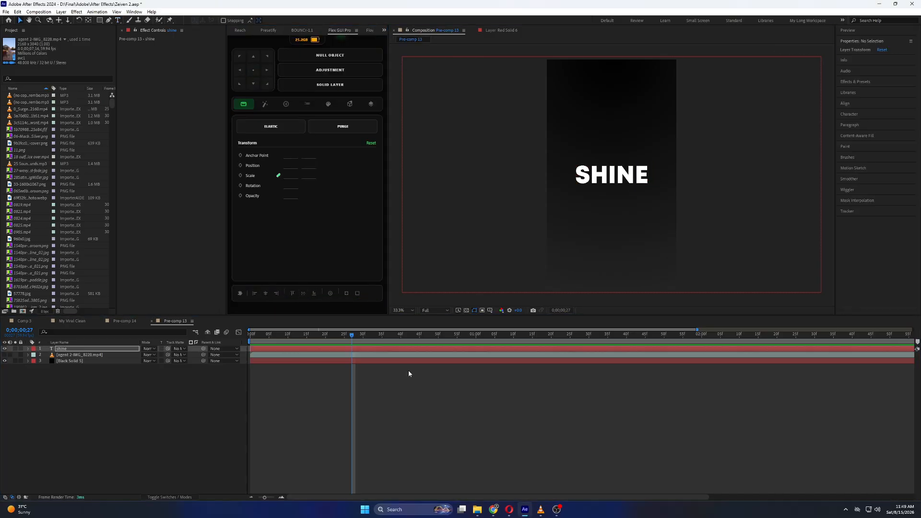
# - Apply the CC Radial Fast Blur effect to the shine text layer
pyautogui.click(434, 349)
pyautogui.hotkey('ctrl', 'space')
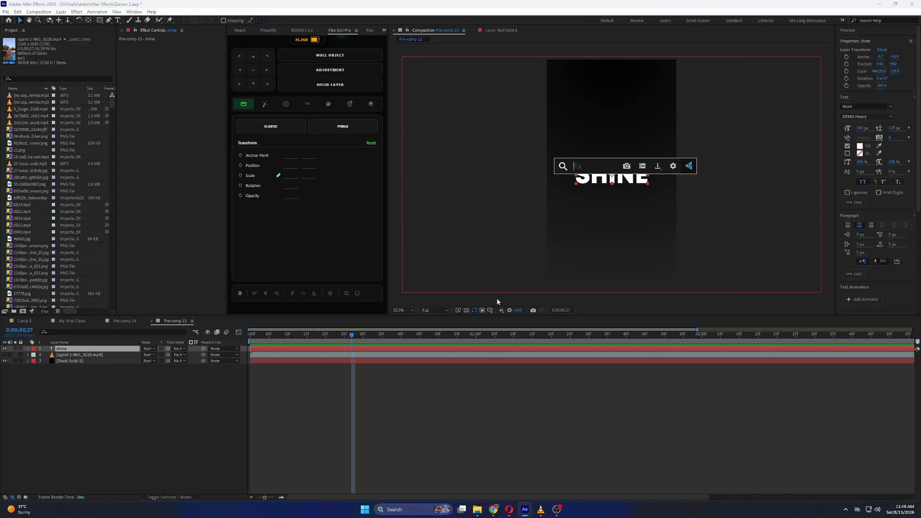
pyautogui.write('cc rad')
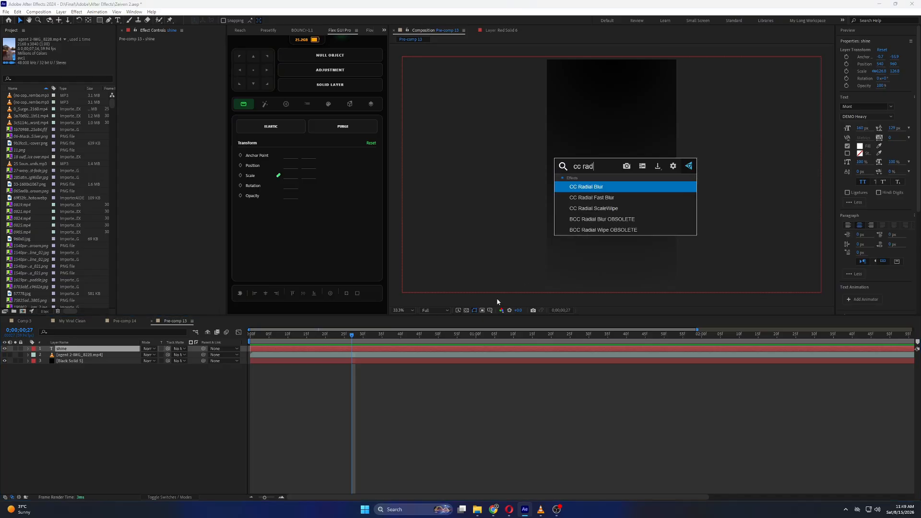
pyautogui.press('Down')
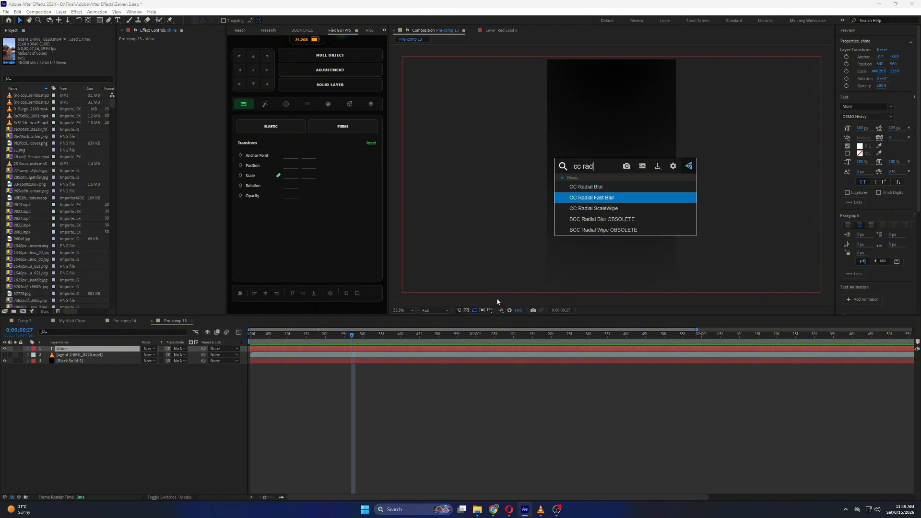
pyautogui.press('Return')
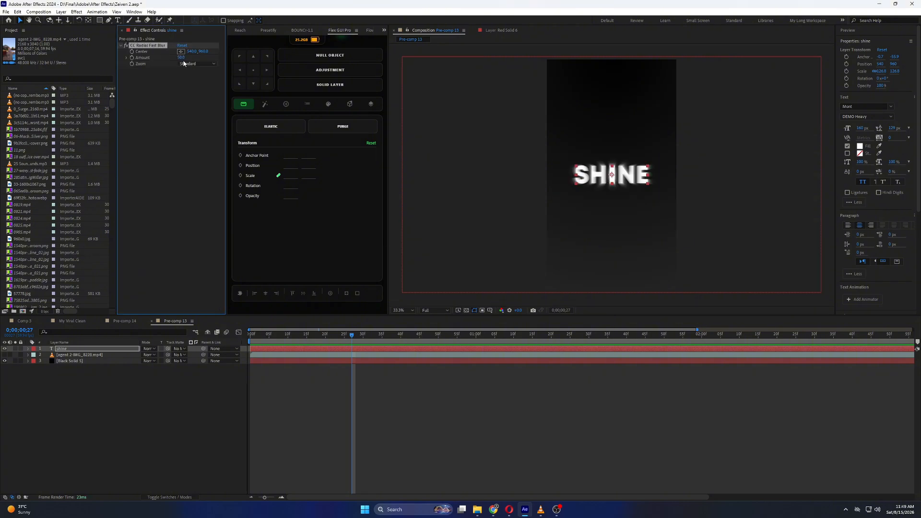
# - Set the radial blur's Amount to 75 and its Zoom mode to Brightest
pyautogui.write('75')
pyautogui.press('Return')
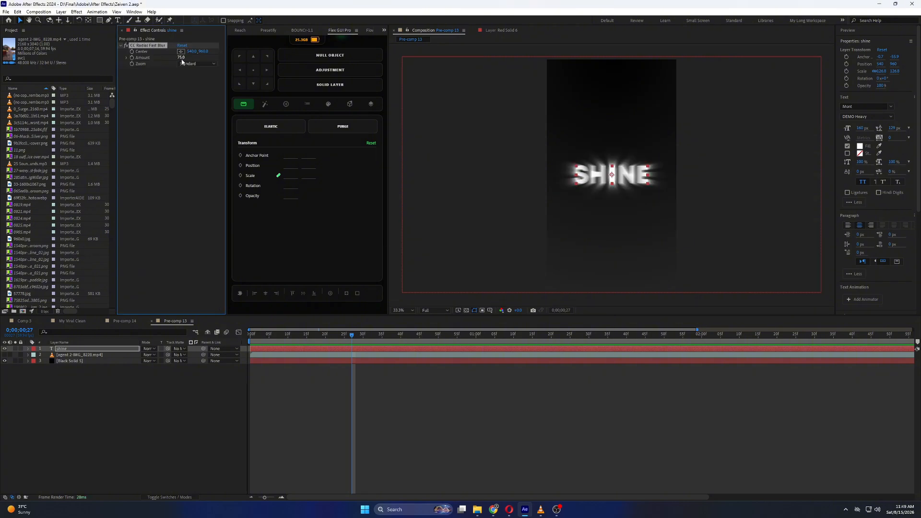
pyautogui.click(197, 63)
pyautogui.click(197, 79)
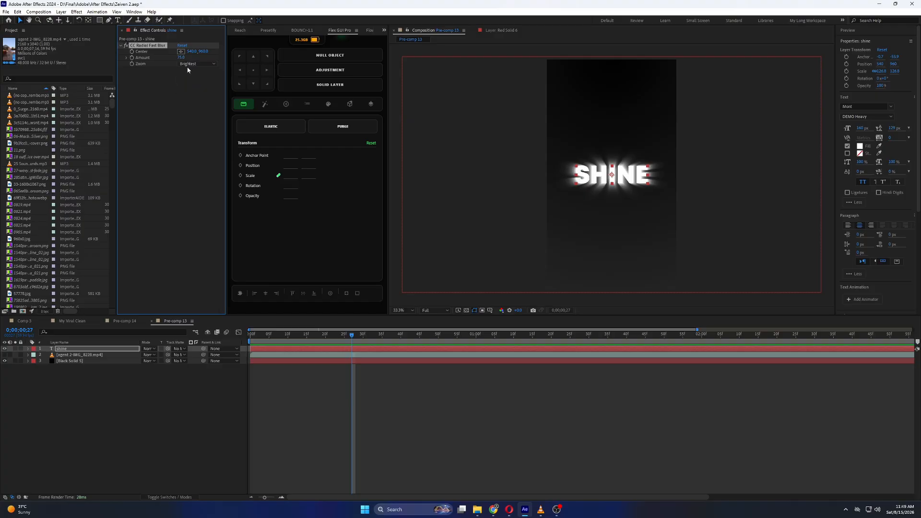
pyautogui.click(189, 91)
# - Duplicate the shine text layer and set the lower shine layer's opacity to 50%
pyautogui.click(326, 350)
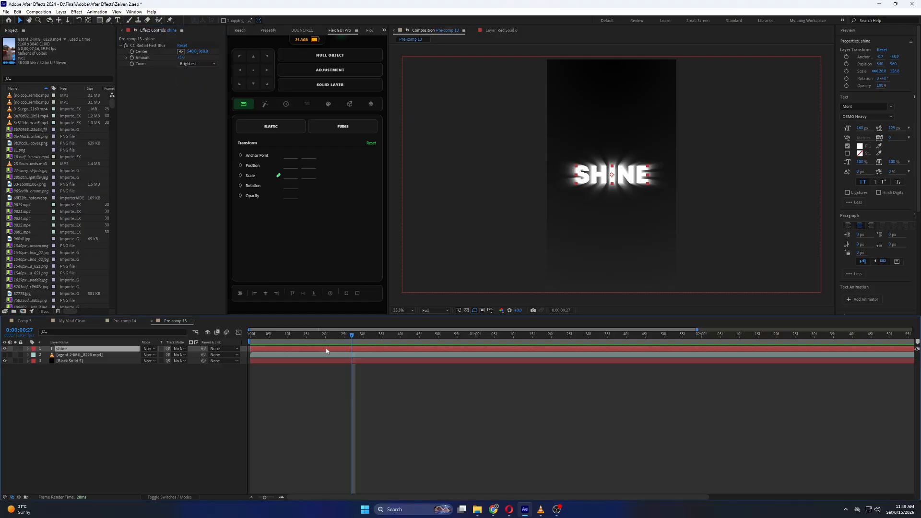
pyautogui.hotkey('ctrl', 'd')
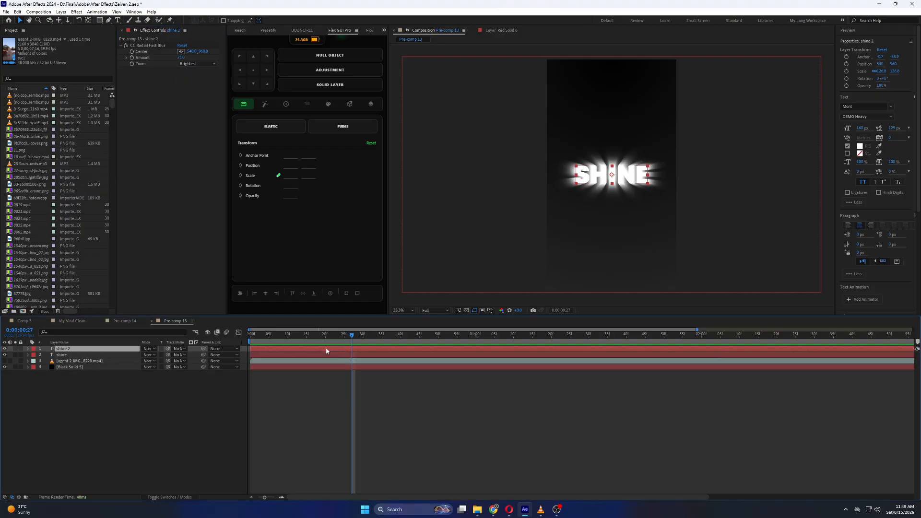
pyautogui.click(104, 354)
pyautogui.press('t')
pyautogui.click(146, 361)
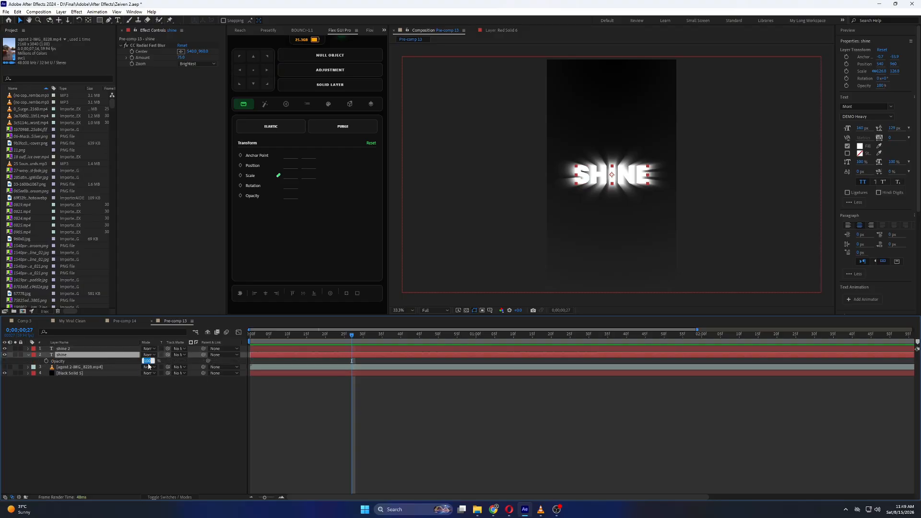
pyautogui.write('50')
pyautogui.press('Return')
# - Remove CC Radial Fast Blur from the upper shine 2 layer
pyautogui.click(96, 348)
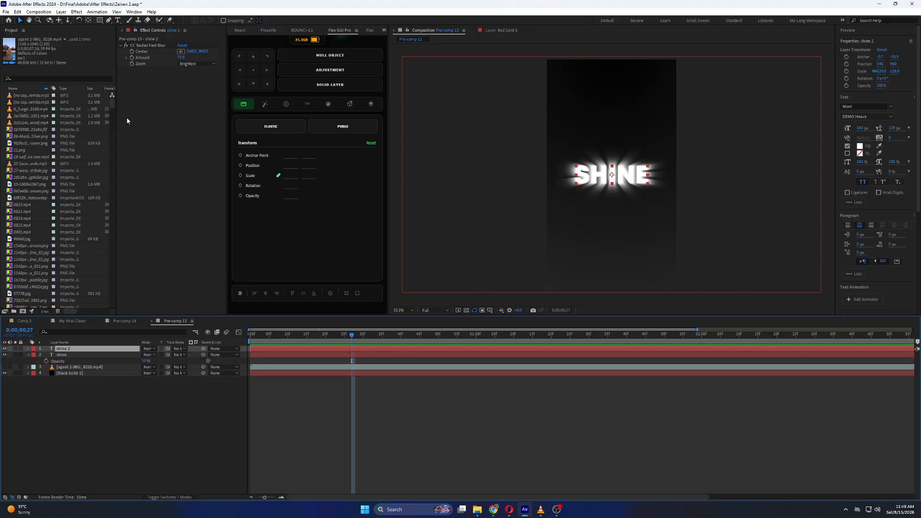
pyautogui.click(145, 46)
pyautogui.press('Delete')
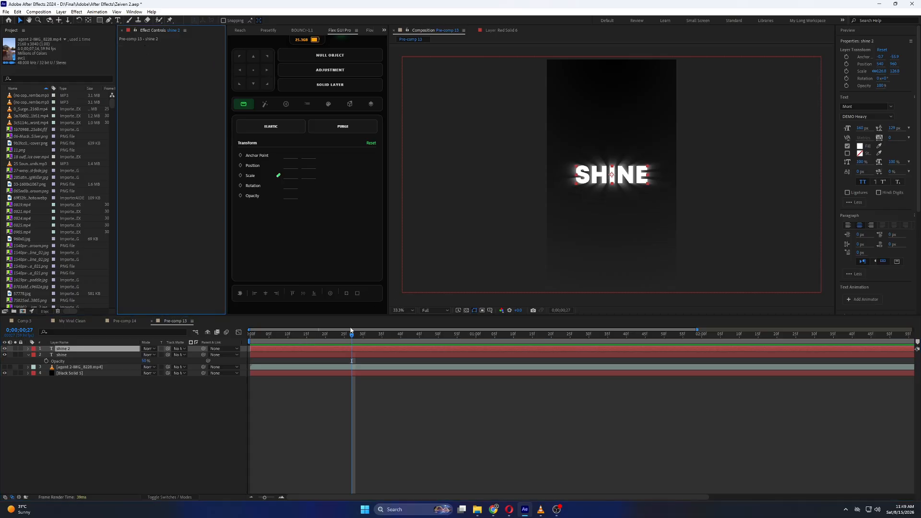
# - At 0;00;00;36, move the lower shine layer's radial blur Center to about 540, 944
pyautogui.moveTo(350, 331); pyautogui.dragTo(385, 343)
pyautogui.click(381, 355)
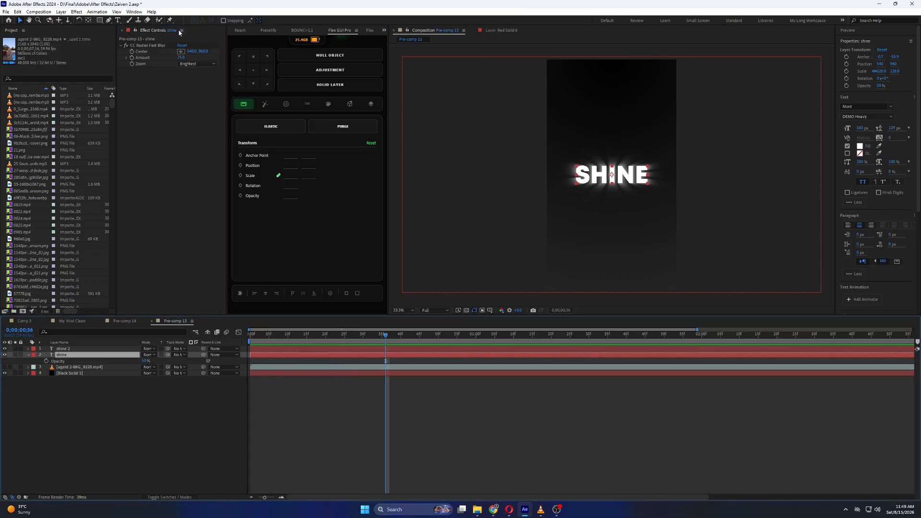
pyautogui.moveTo(201, 55); pyautogui.dragTo(176, 67)
# - Try the Darkest and Standard Zoom modes on the radial blur, and switch back to Brightest
pyautogui.click(185, 64)
pyautogui.click(197, 87)
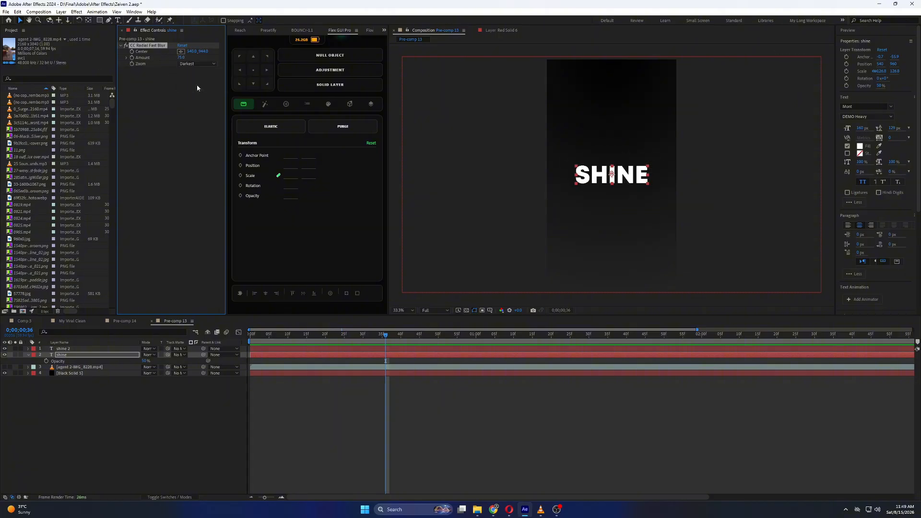
pyautogui.click(191, 65)
pyautogui.click(192, 71)
pyautogui.click(192, 64)
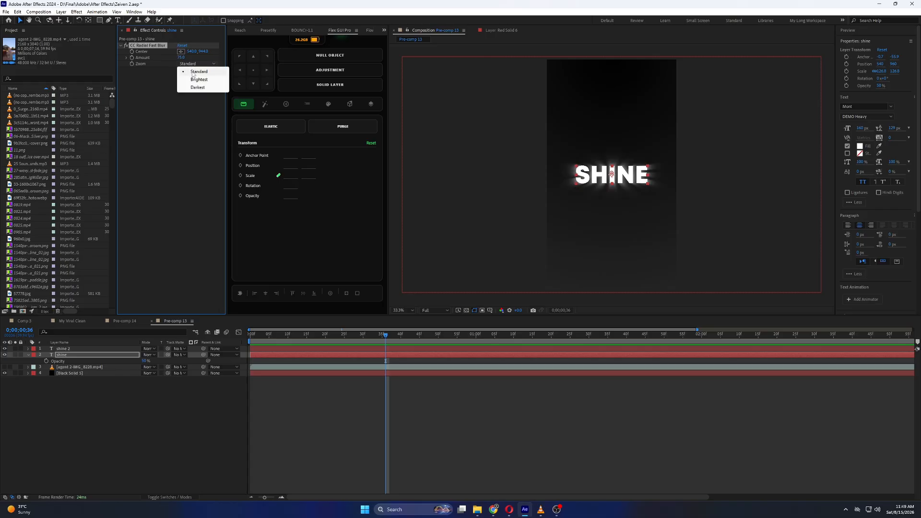
pyautogui.click(192, 80)
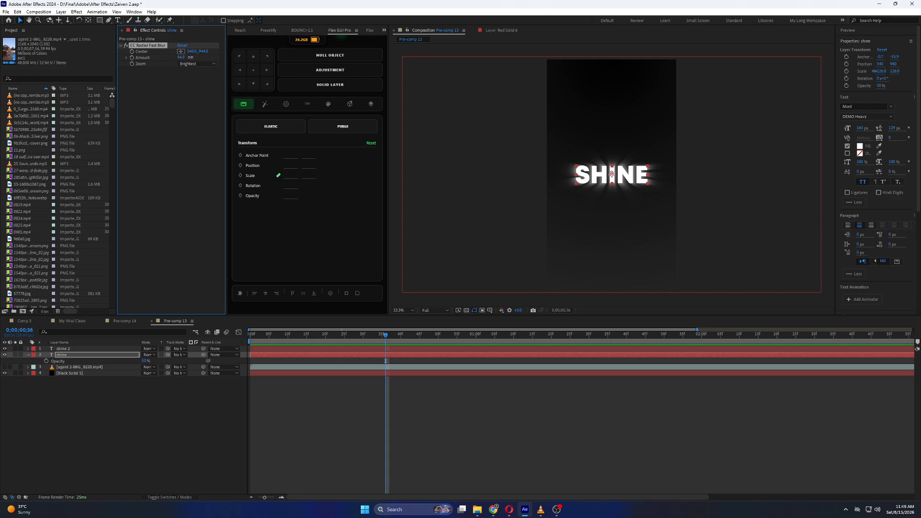
# - Set the lower shine layer's radial blur Amount to 90 and its Center to 540, 960
pyautogui.moveTo(181, 57); pyautogui.dragTo(192, 58)
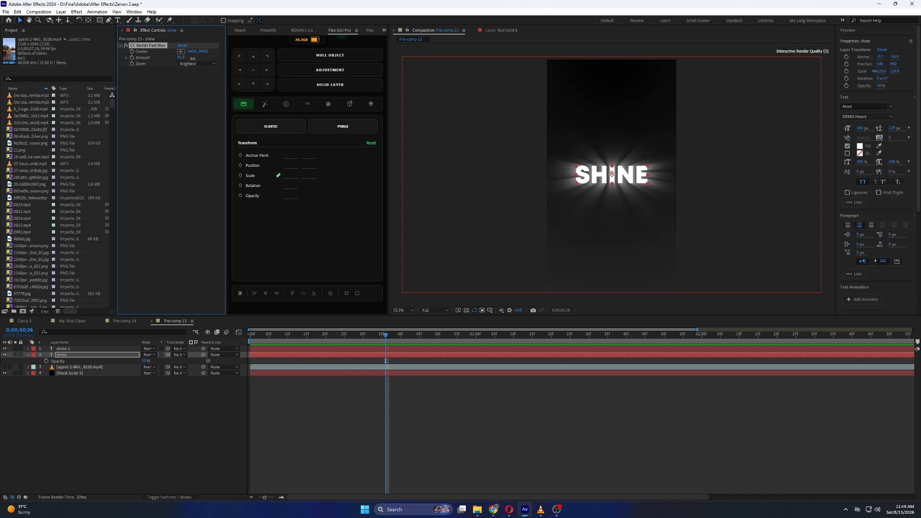
pyautogui.click(182, 58)
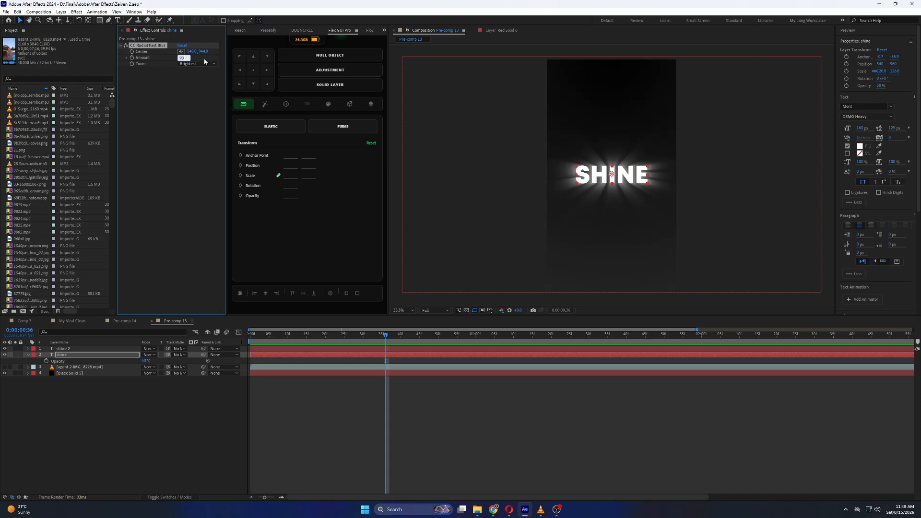
pyautogui.moveTo(203, 51); pyautogui.dragTo(223, 44)
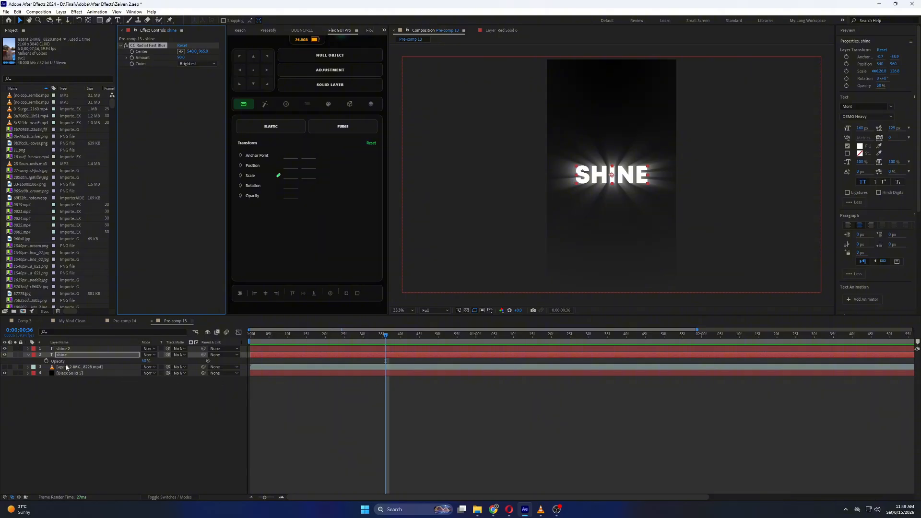
# - Parent the lower shine layer to shine 2 and add a Position keyframe on shine 2 at 0;00;00;36
pyautogui.click(70, 349)
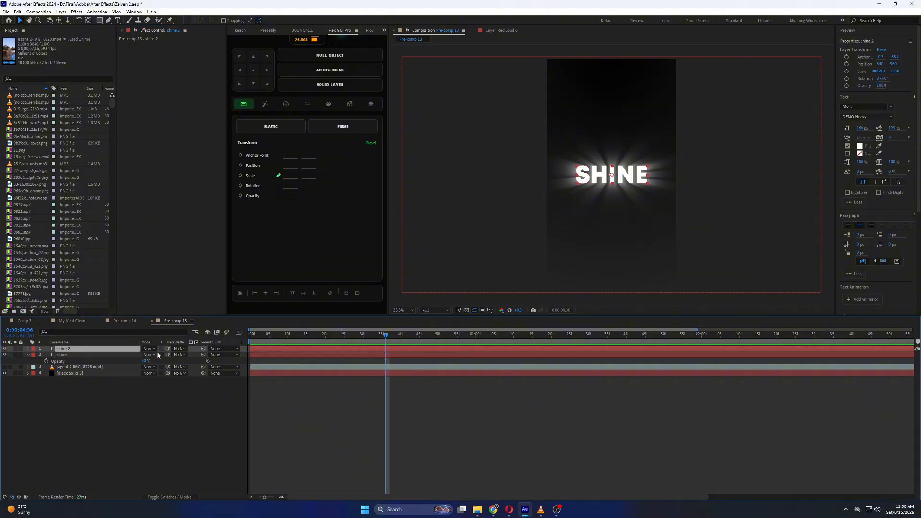
pyautogui.moveTo(204, 355); pyautogui.dragTo(83, 350)
pyautogui.hotkey('alt', 'shift', 'p')
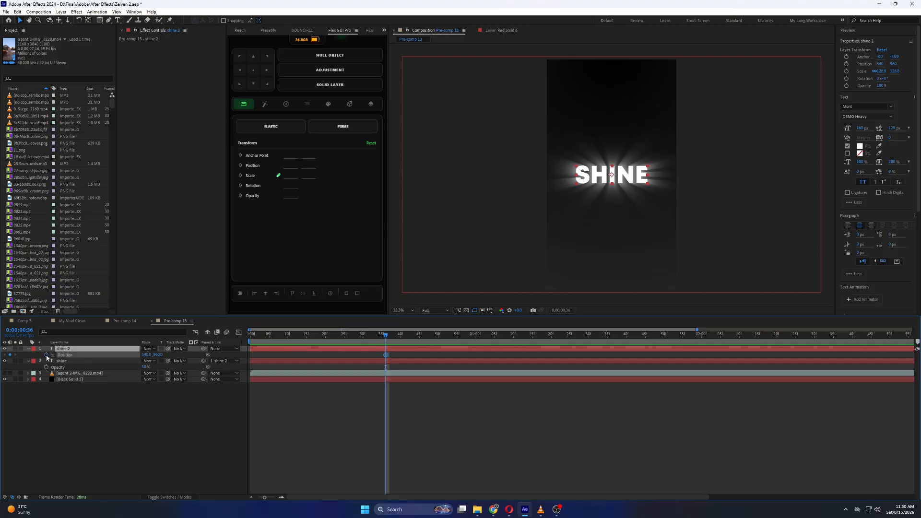
# - At 0;00;00;28, move shine 2 horizontally off the frame's left edge to about -537, 960 and select its Position keyframes
pyautogui.click(355, 335)
pyautogui.moveTo(623, 176); pyautogui.dragTo(494, 177)
pyautogui.moveTo(390, 355); pyautogui.dragTo(303, 367)
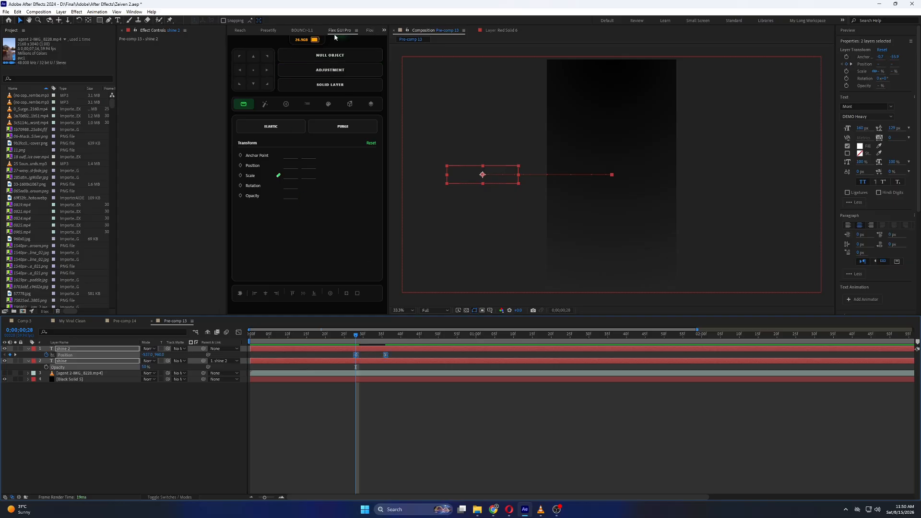
# - Ease shine 2's Position keyframes, retime them to run from the first frame to 0;00;00;17, and preview the slide-in
pyautogui.click(366, 32)
pyautogui.click(289, 30)
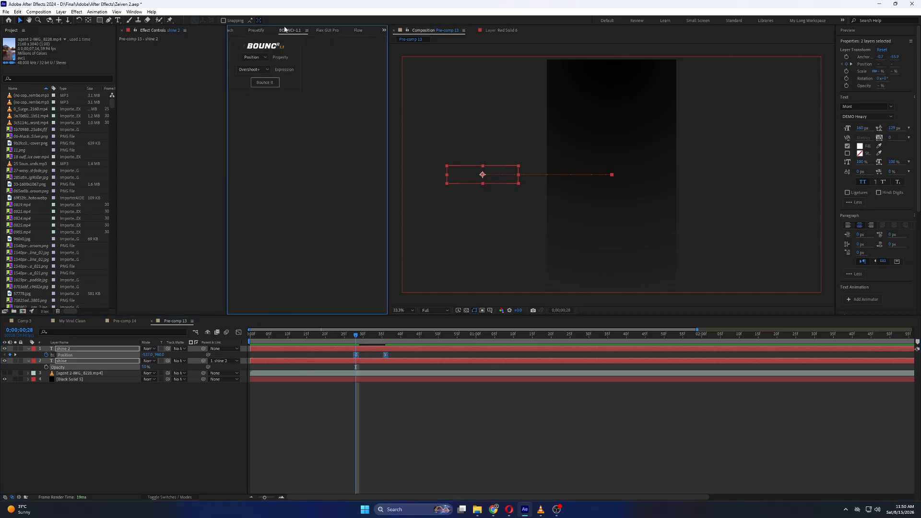
pyautogui.click(327, 29)
pyautogui.click(384, 29)
pyautogui.click(394, 55)
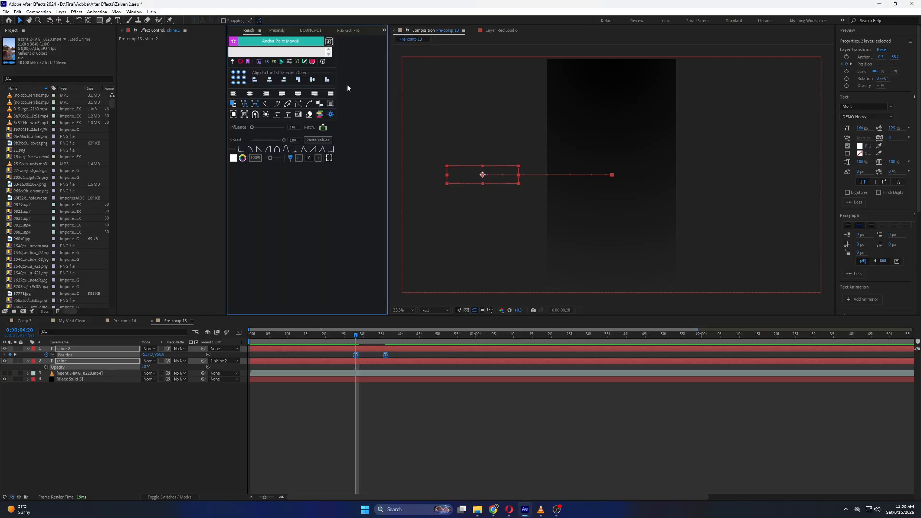
pyautogui.moveTo(357, 355); pyautogui.dragTo(315, 360)
pyautogui.press('Home')
pyautogui.press('space')
pyautogui.click(286, 356)
pyautogui.press('Home')
pyautogui.press('space')
pyautogui.keyDown('shift'); pyautogui.click(250, 355); pyautogui.keyUp('shift')
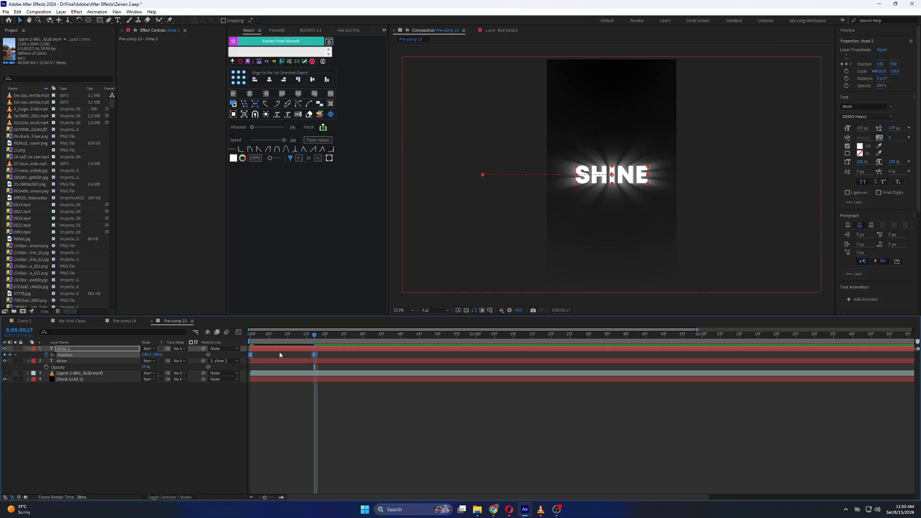
# - Keyframe the lower shine layer's radial blur Center and Amount at 0;00;00;17 and shift both keyframes to about 0;00;00;21
pyautogui.click(279, 354)
pyautogui.click(276, 360)
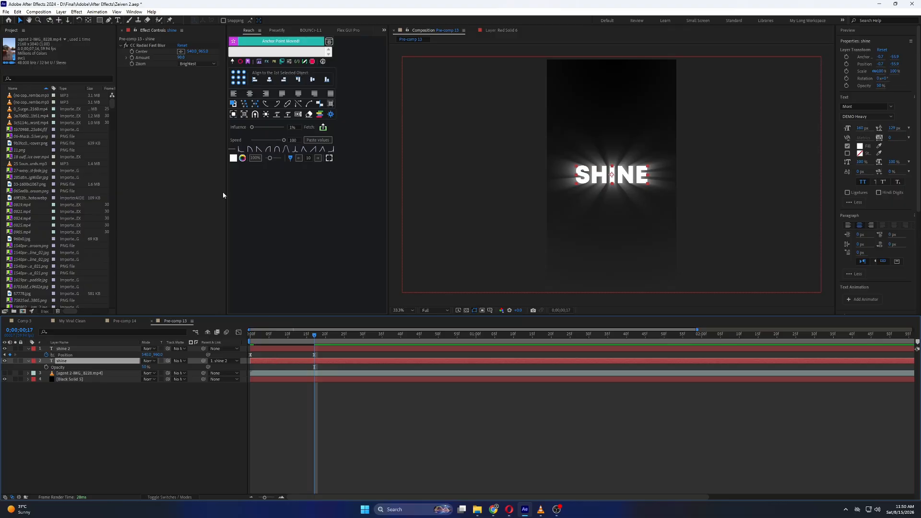
pyautogui.click(132, 55)
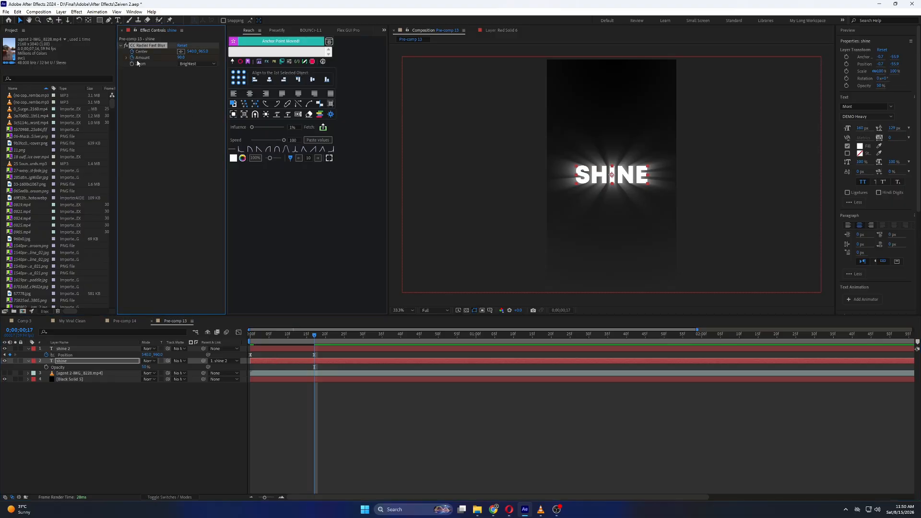
pyautogui.press('u')
pyautogui.moveTo(321, 367)
pyautogui.mouseDown()
pyautogui.moveTo(310, 382)
pyautogui.moveTo(262, 379)
pyautogui.moveTo(329, 375)
pyautogui.mouseUp()
# - Set the radial blur Amount to 0 at 0;00;00;04 and shift that keyframe to about 0;00;00;01
pyautogui.click(265, 341)
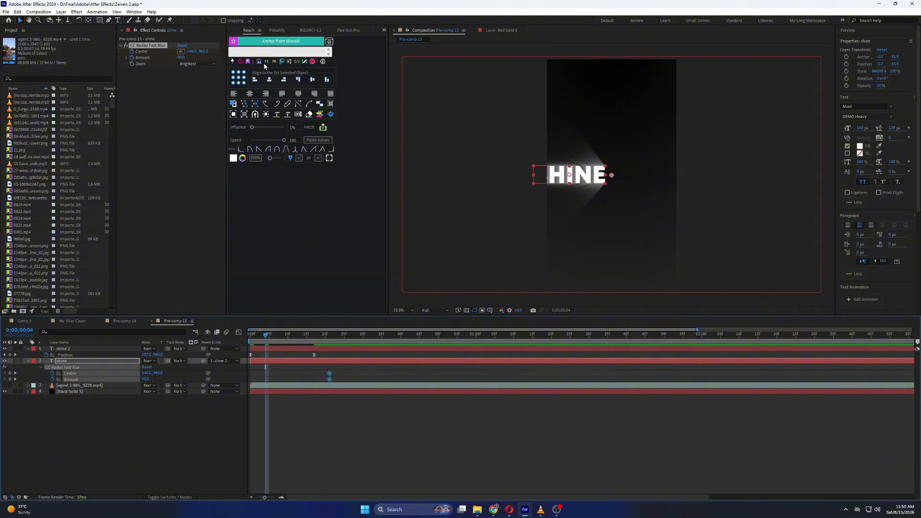
pyautogui.moveTo(181, 57); pyautogui.dragTo(115, 66)
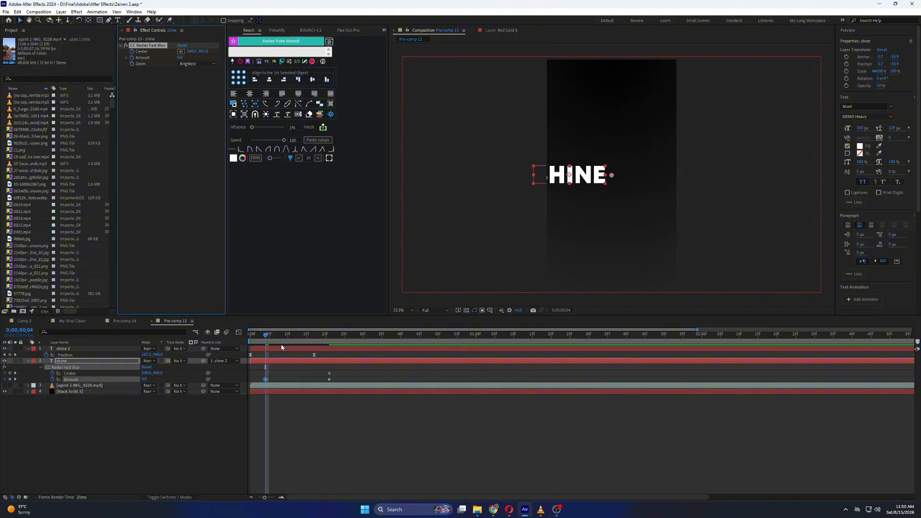
pyautogui.moveTo(265, 380); pyautogui.dragTo(254, 380)
# - Shift the ending Center and Amount keyframes to about 0;00;00;15 and ease the radial blur keyframes
pyautogui.moveTo(265, 338)
pyautogui.mouseDown()
pyautogui.moveTo(234, 340)
pyautogui.moveTo(295, 337)
pyautogui.mouseUp()
pyautogui.press('space')
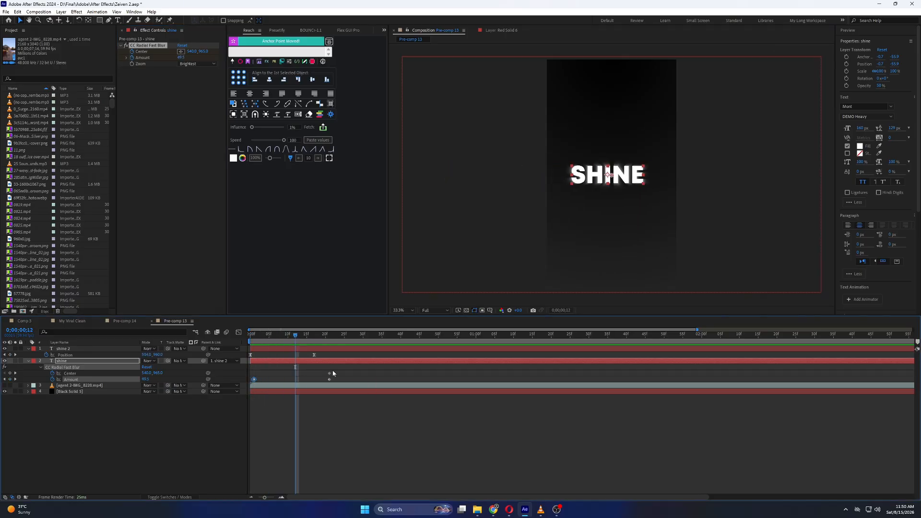
pyautogui.moveTo(333, 372)
pyautogui.mouseDown()
pyautogui.moveTo(328, 382)
pyautogui.moveTo(306, 381)
pyautogui.moveTo(314, 370)
pyautogui.moveTo(241, 381)
pyautogui.mouseUp()
pyautogui.press('F9')
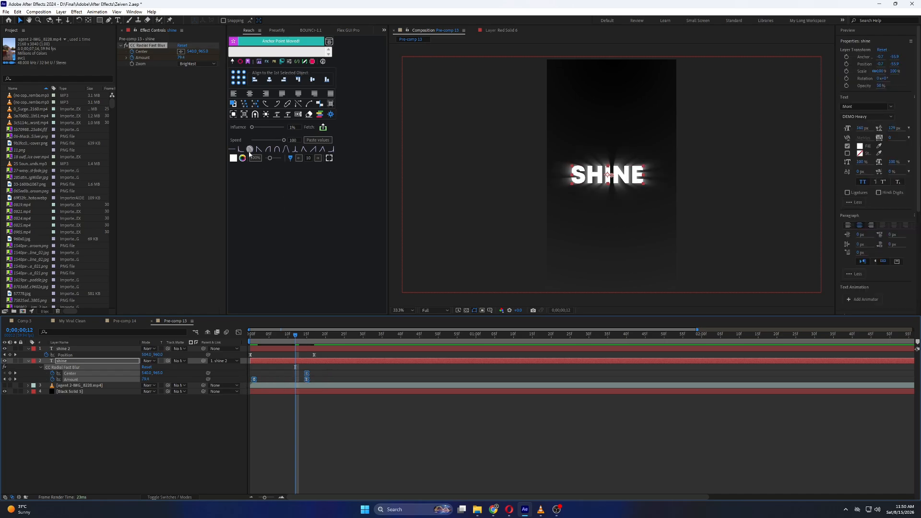
# - At 0;00;01;01, raise the lower shine layer's radial blur Center above the text to about 540, 788
pyautogui.press('Home')
pyautogui.moveTo(251, 336); pyautogui.dragTo(479, 343)
pyautogui.click(467, 354)
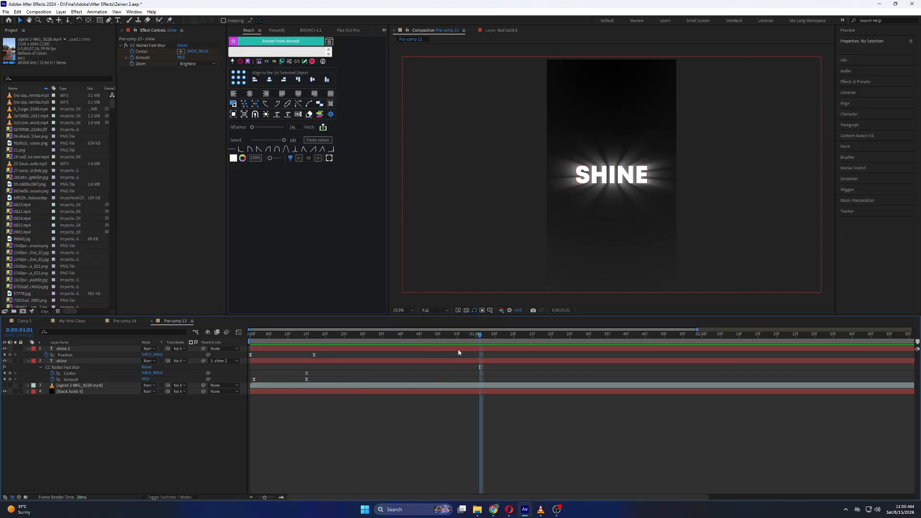
pyautogui.click(459, 363)
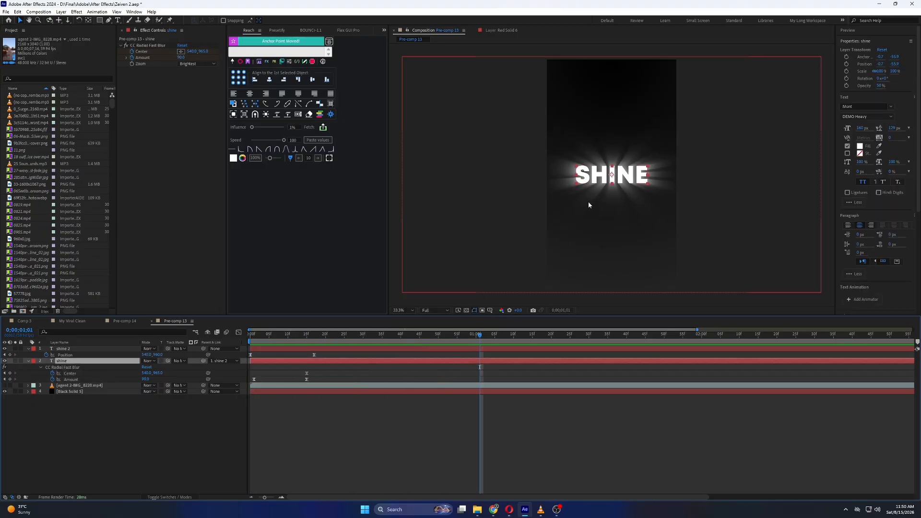
pyautogui.click(154, 46)
pyautogui.moveTo(612, 176)
pyautogui.mouseDown()
pyautogui.moveTo(611, 194)
pyautogui.moveTo(607, 158)
pyautogui.mouseUp()
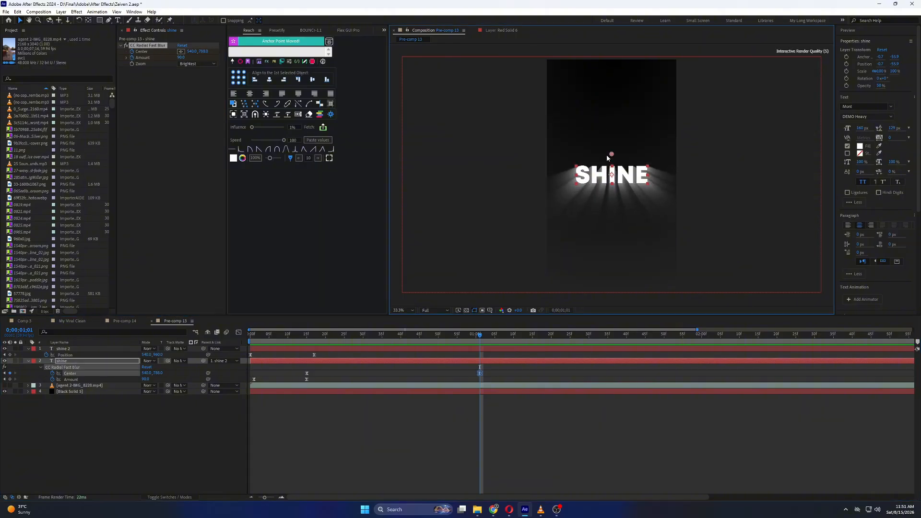
# - At 0;00;01;58, lower the radial blur Center below the text to about 540, 1121 and set Amount to about 92
pyautogui.moveTo(366, 342); pyautogui.dragTo(694, 372)
pyautogui.press('space')
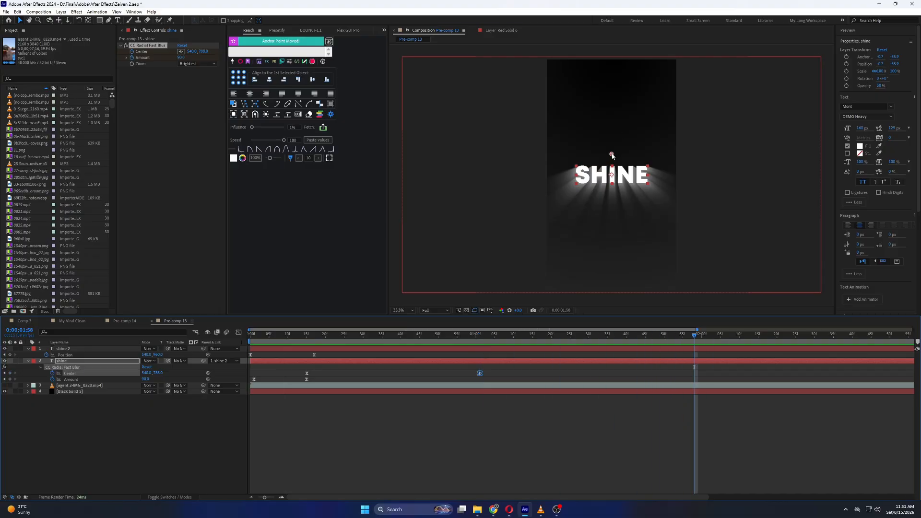
pyautogui.moveTo(611, 155); pyautogui.dragTo(611, 194)
pyautogui.moveTo(180, 57); pyautogui.dragTo(185, 57)
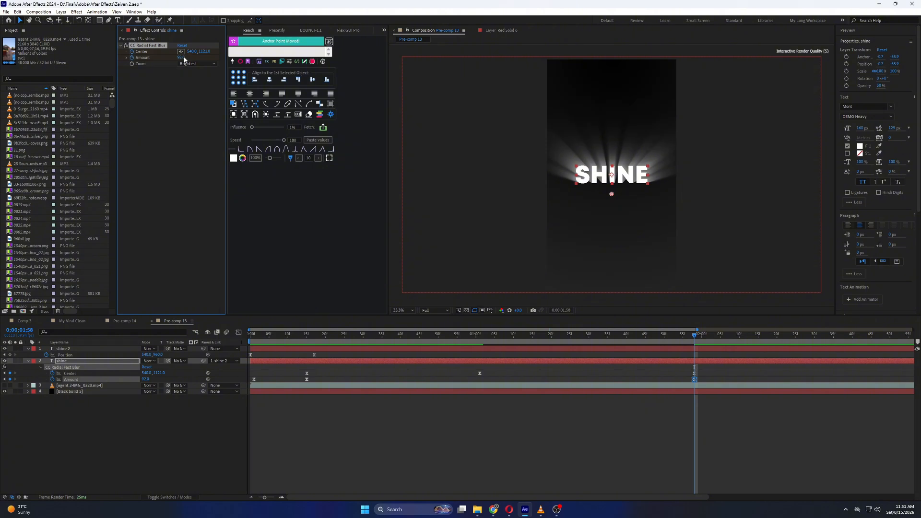
# - Preview the moving light rays and set the current time to 0;00;03;18
pyautogui.moveTo(657, 335); pyautogui.dragTo(465, 336)
pyautogui.press('space')
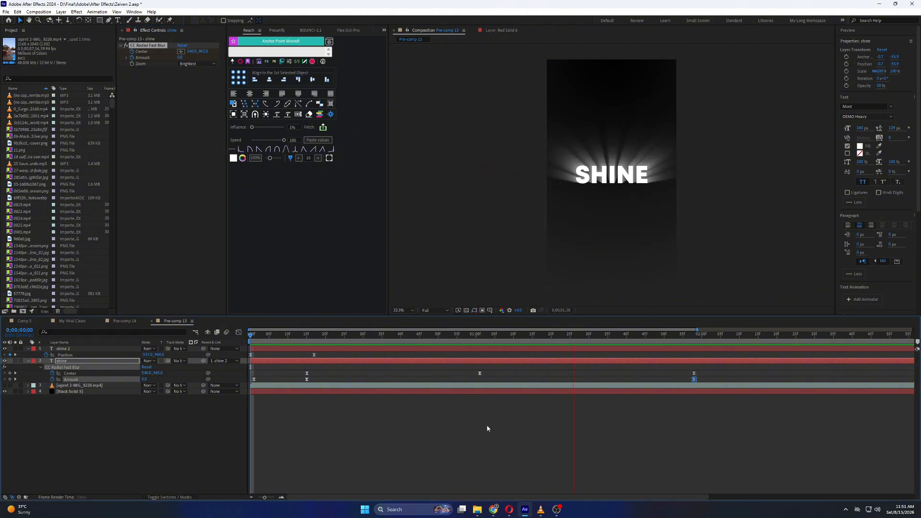
pyautogui.moveTo(683, 336); pyautogui.dragTo(882, 347)
pyautogui.scroll(-3, 853, 355)
pyautogui.moveTo(766, 341); pyautogui.dragTo(828, 348)
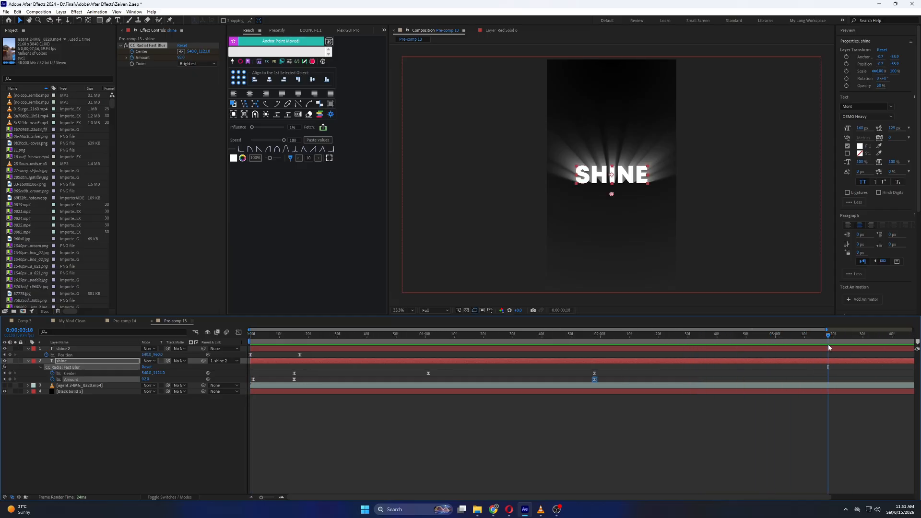
# - Try moving the radial blur Center to the text's left side at 0;00;03;18, preview it, and undo the move
pyautogui.moveTo(611, 196); pyautogui.dragTo(564, 180)
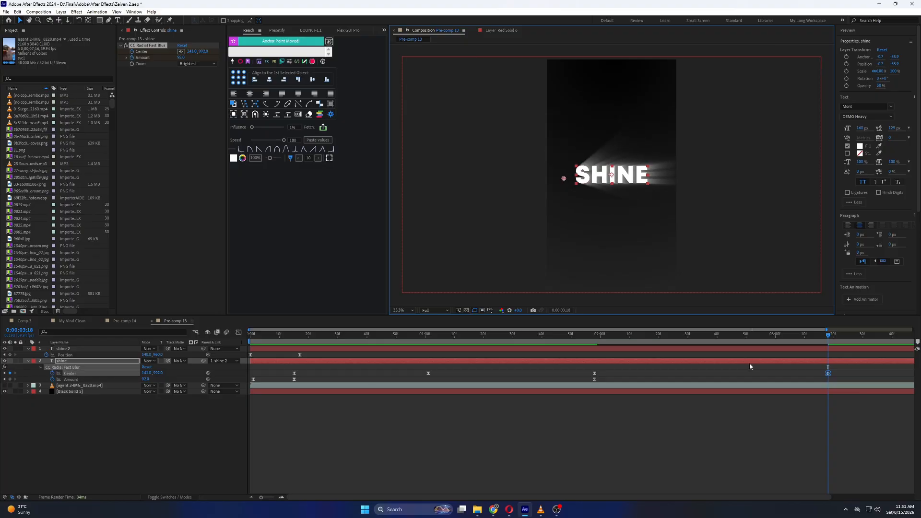
pyautogui.moveTo(828, 335); pyautogui.dragTo(527, 334)
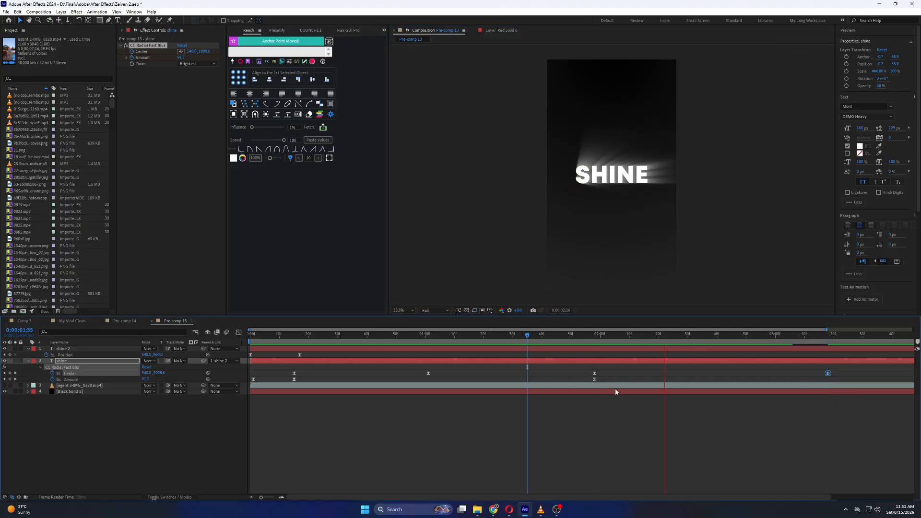
pyautogui.press('space')
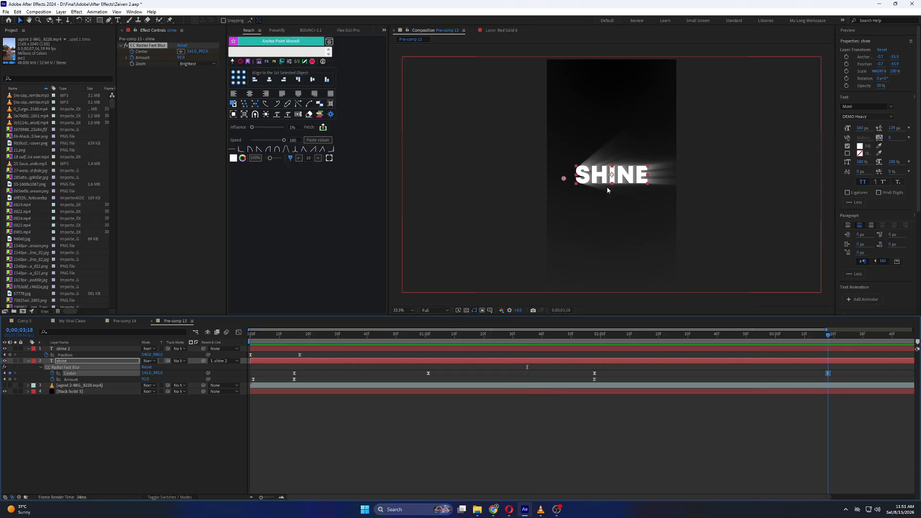
pyautogui.hotkey('ctrl', 'z')
# - At 0;00;03;18, return the radial blur Center to about 540, 960, set Amount to 80, and preview the result
pyautogui.moveTo(612, 195); pyautogui.dragTo(611, 174)
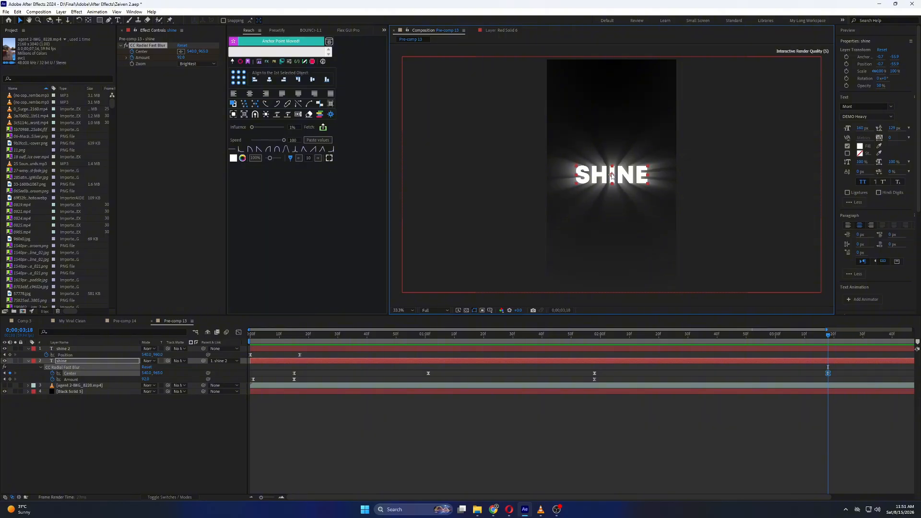
pyautogui.click(182, 58)
pyautogui.write('70.0')
pyautogui.press('Return')
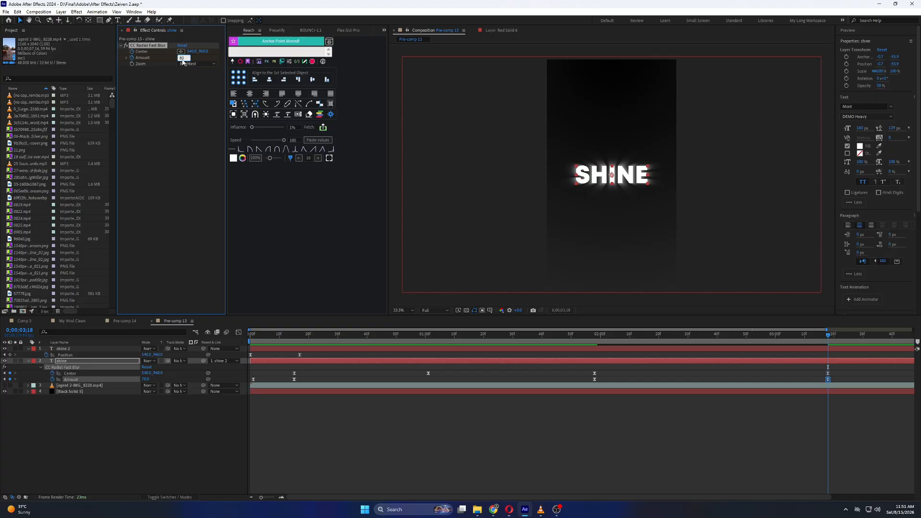
pyautogui.click(182, 58)
pyautogui.write('80')
pyautogui.press('Return')
pyautogui.moveTo(635, 335); pyautogui.dragTo(440, 347)
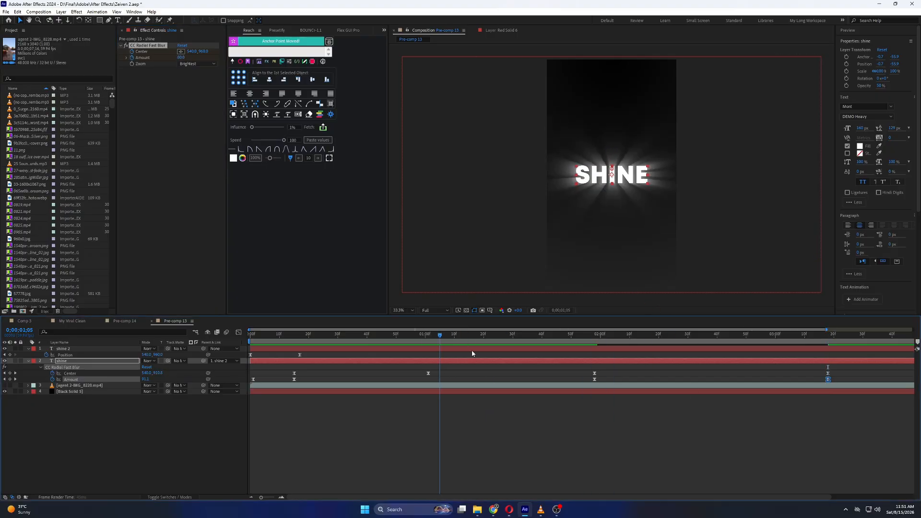
pyautogui.press('space')
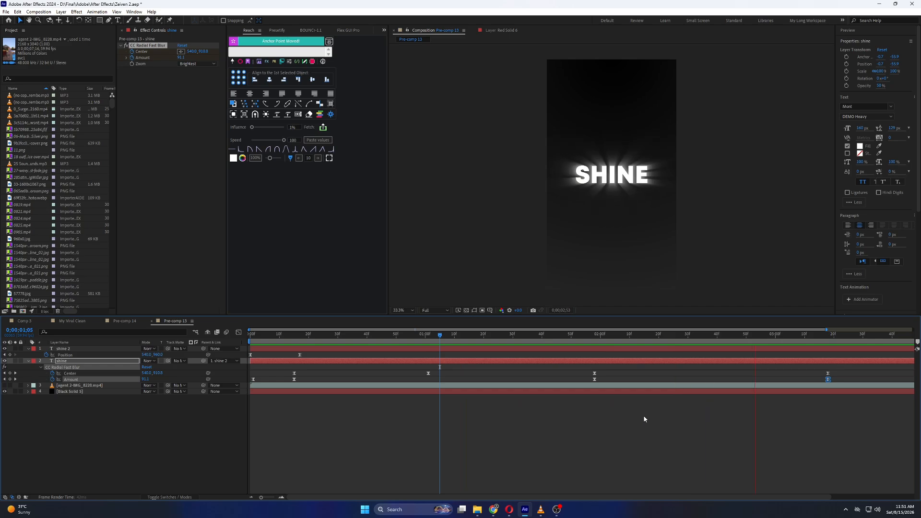
pyautogui.moveTo(815, 336); pyautogui.dragTo(827, 346)
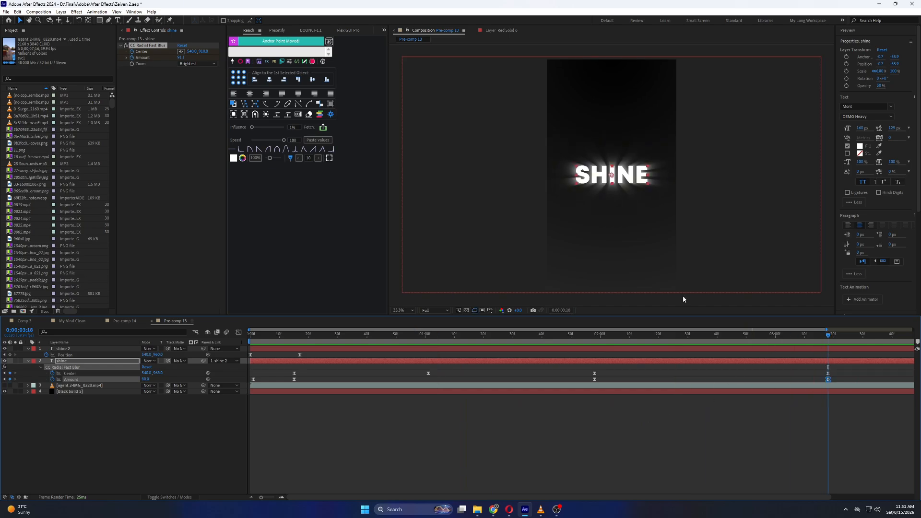
# - Preview the SHINE animation from the start with the video footage layer shown, and again with it hidden
pyautogui.click(5, 385)
pyautogui.moveTo(451, 338); pyautogui.dragTo(193, 344)
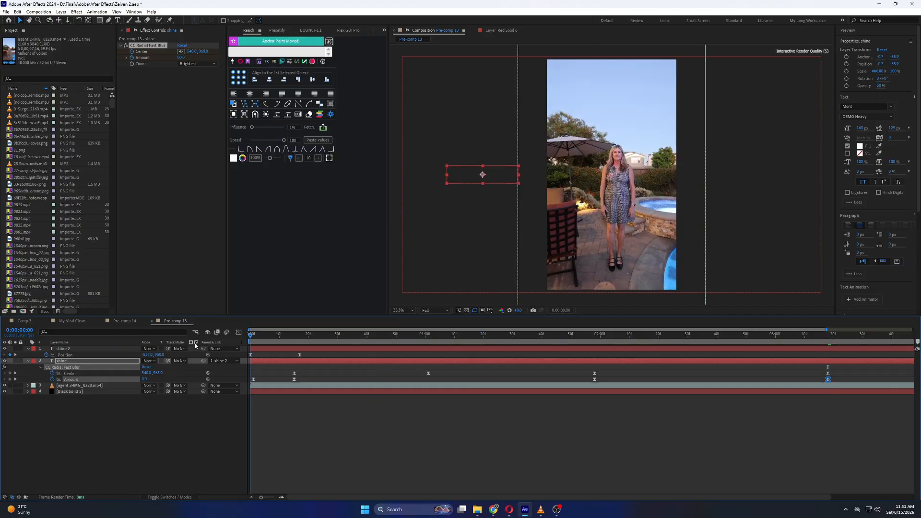
pyautogui.press('space')
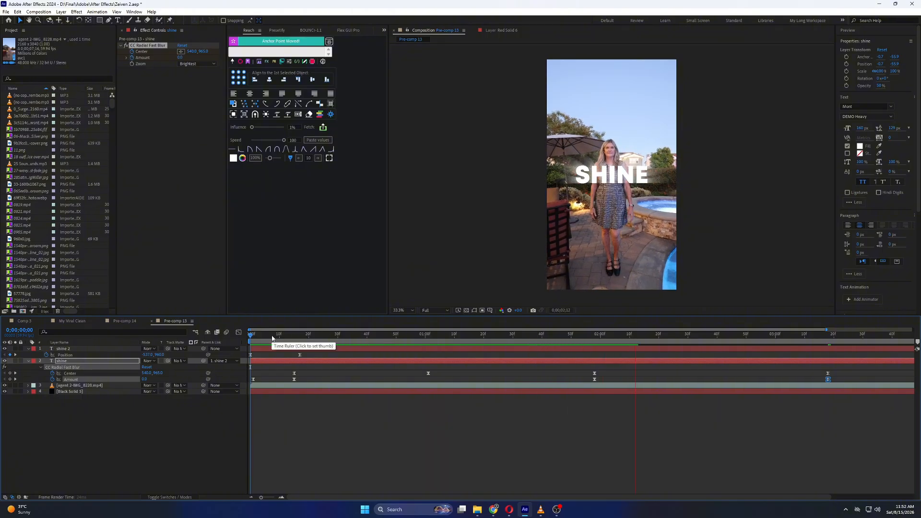
pyautogui.press('space')
pyautogui.press('space')
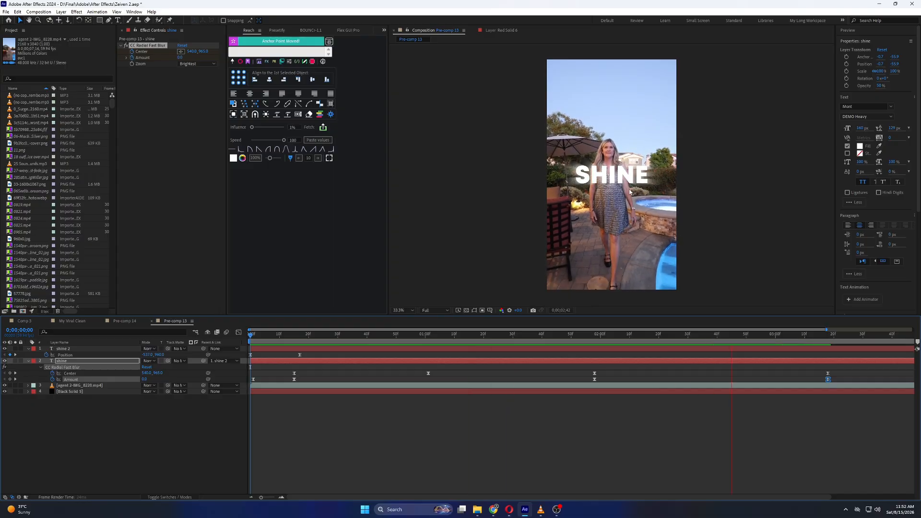
pyautogui.click(646, 335)
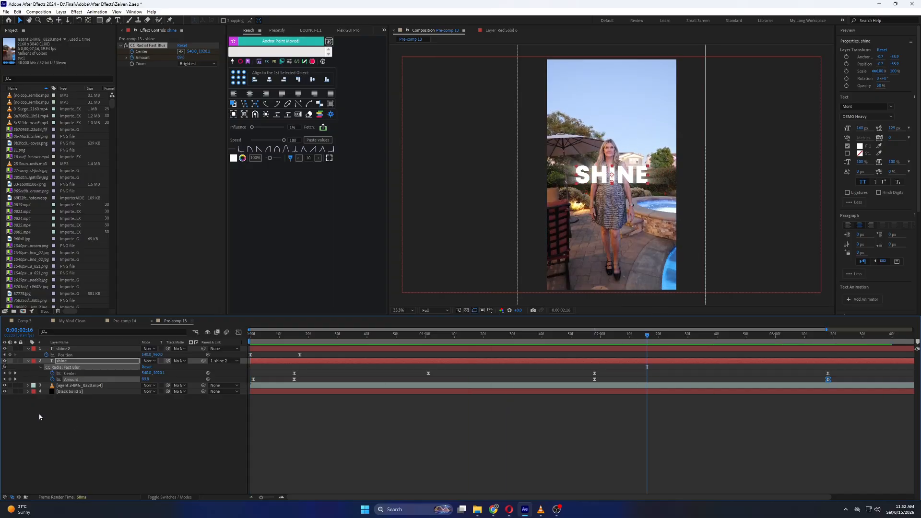
pyautogui.click(5, 385)
pyautogui.press('space')
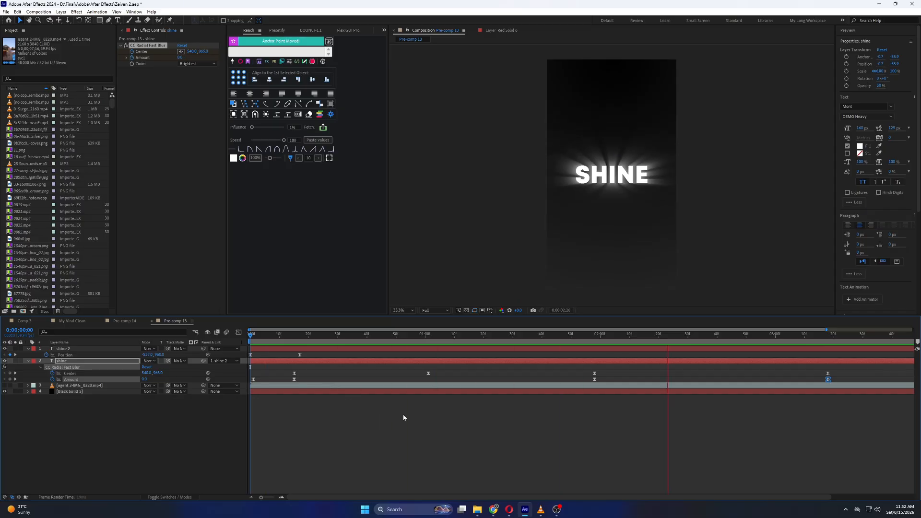
# - Apply the Gradient Ramp effect to the shine 2 text layer with the current time at 0;00;02;43
pyautogui.moveTo(738, 335); pyautogui.dragTo(724, 355)
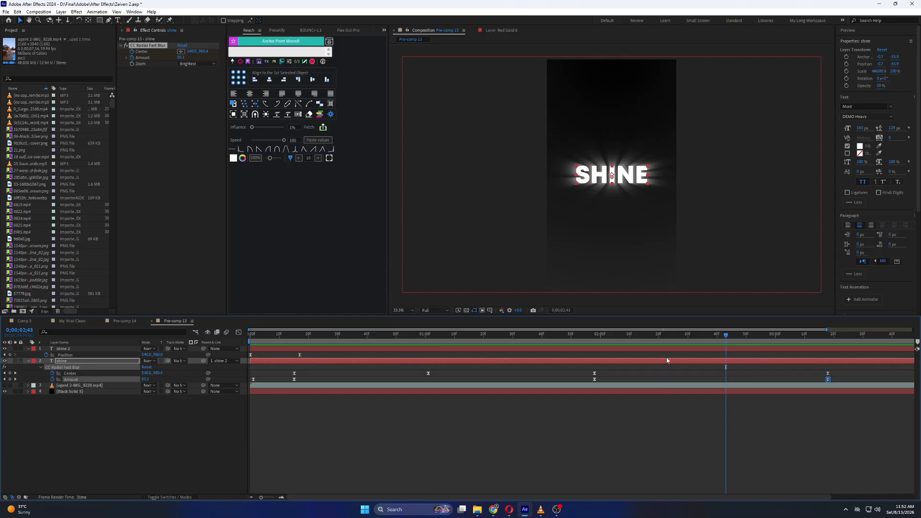
pyautogui.click(643, 349)
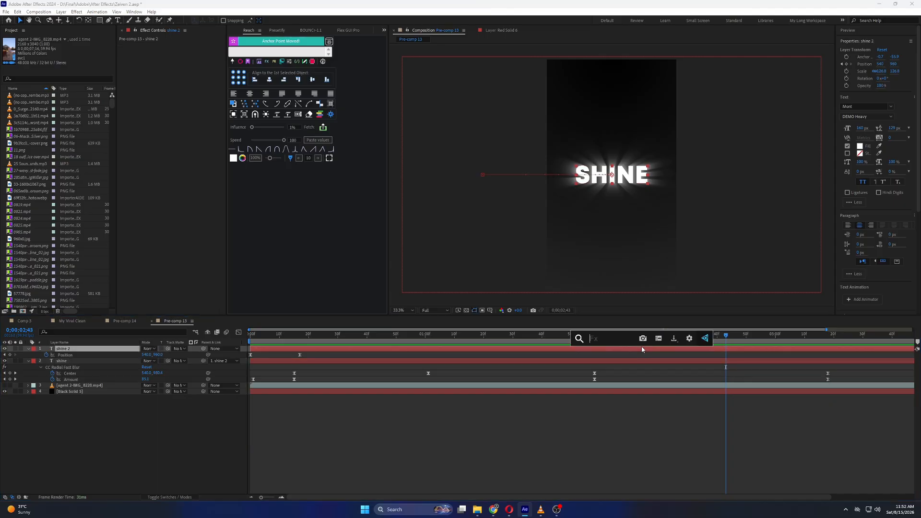
pyautogui.write('f')
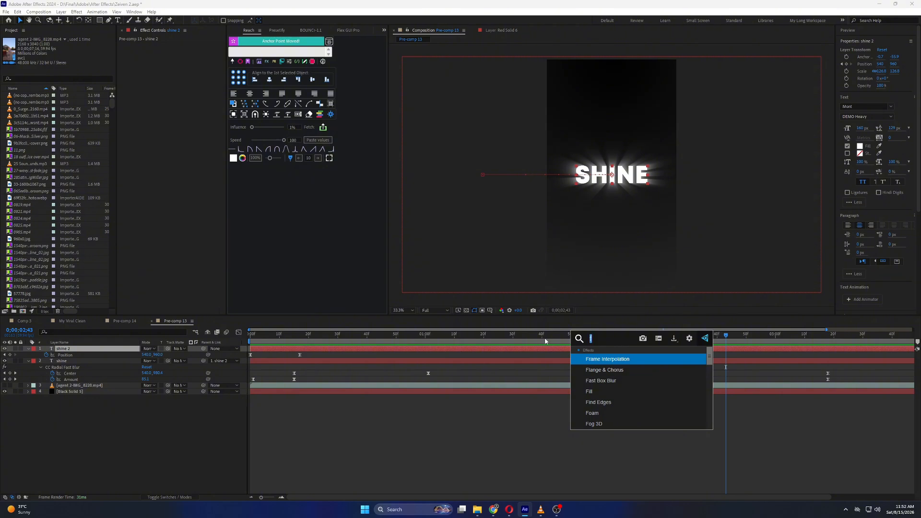
pyautogui.write('gra')
pyautogui.click(599, 370)
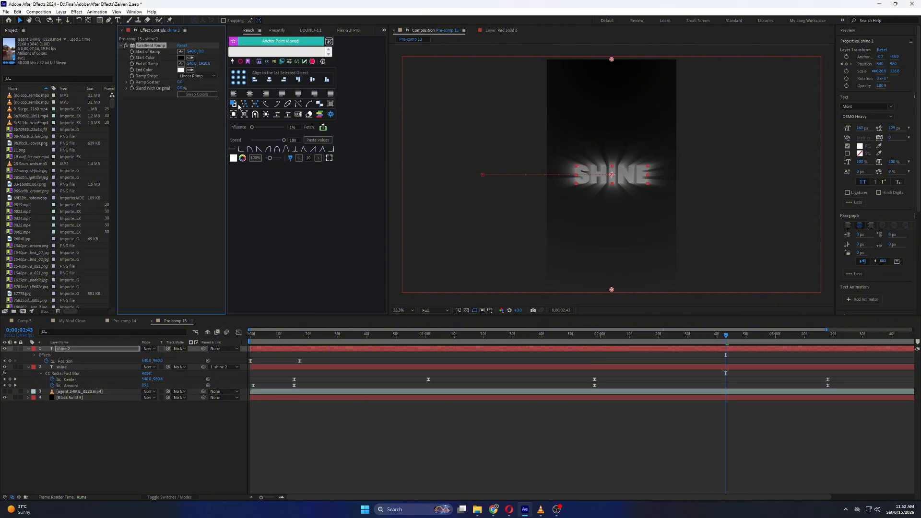
# - Set the ramp's Start Color to light blue 00CCFF and place its start and end points just above and below the SHINE text
pyautogui.click(180, 57)
pyautogui.click(266, 140)
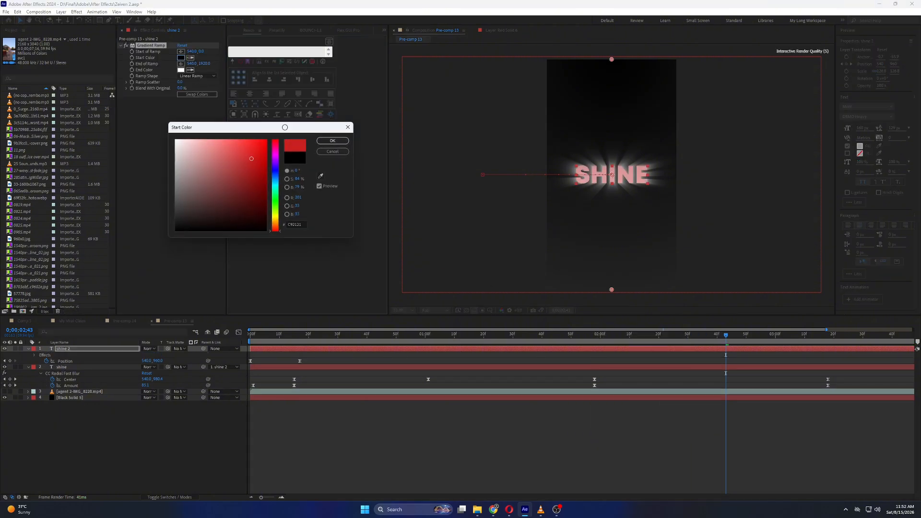
pyautogui.click(277, 185)
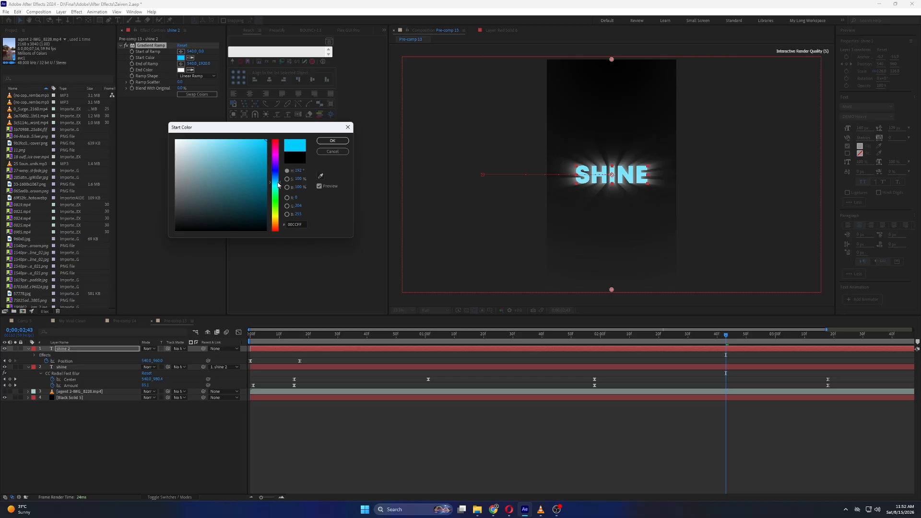
pyautogui.click(332, 140)
pyautogui.moveTo(609, 62); pyautogui.dragTo(614, 160)
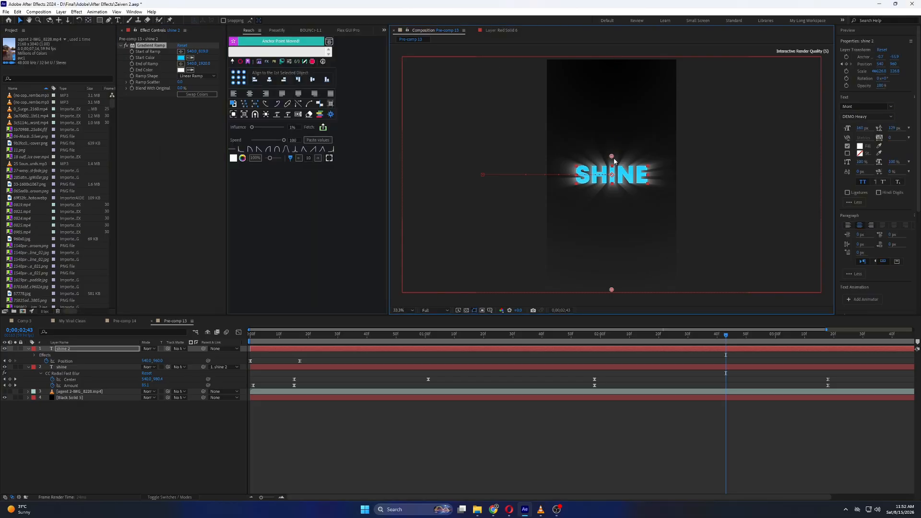
pyautogui.moveTo(614, 292); pyautogui.dragTo(611, 192)
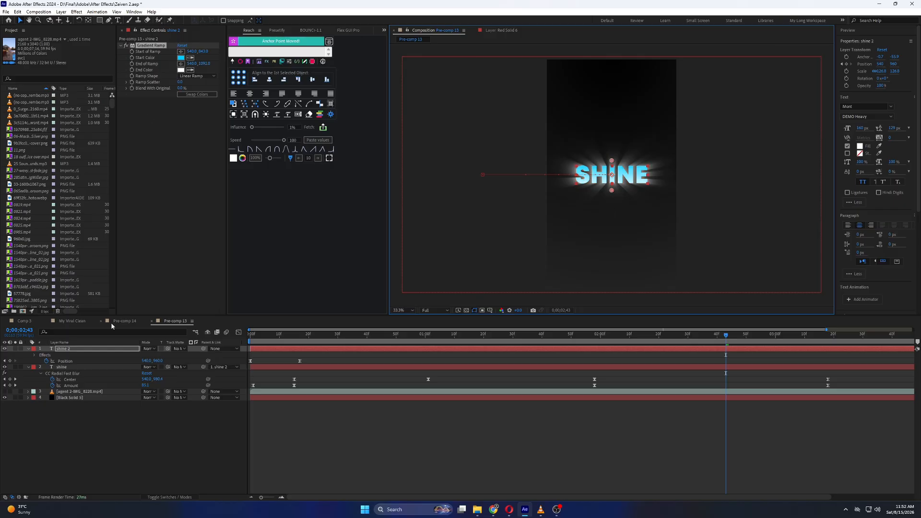
pyautogui.click(89, 366)
pyautogui.hotkey('ctrl', 'v')
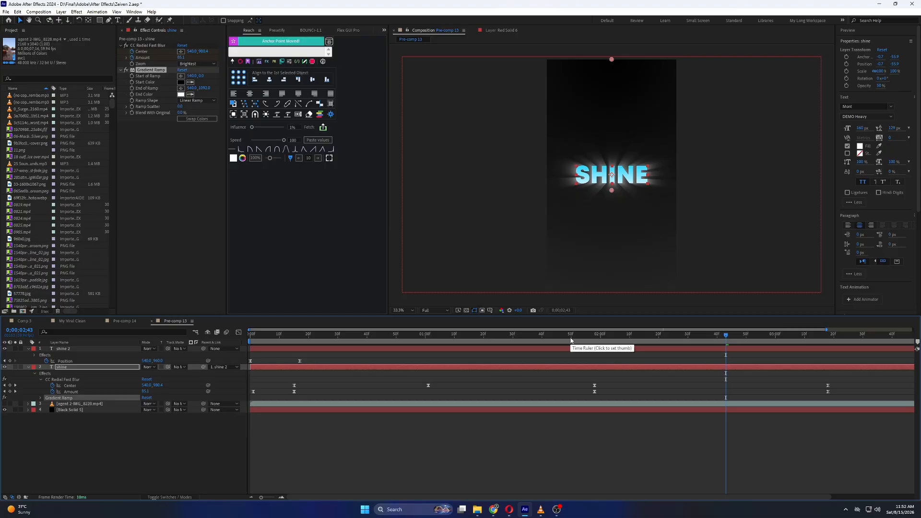
pyautogui.press('Delete')
# - Copy the configured Gradient Ramp effect from the shine 2 layer onto the shine rays layer
pyautogui.click(74, 349)
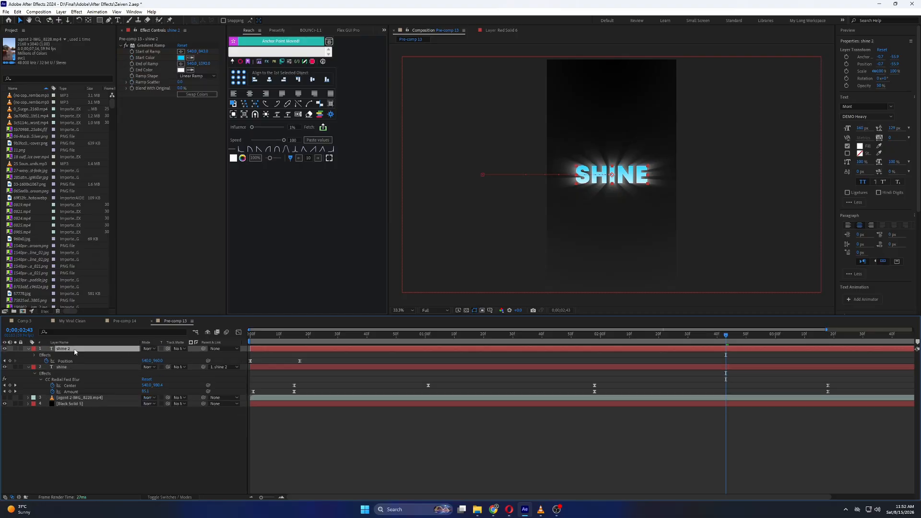
pyautogui.click(150, 46)
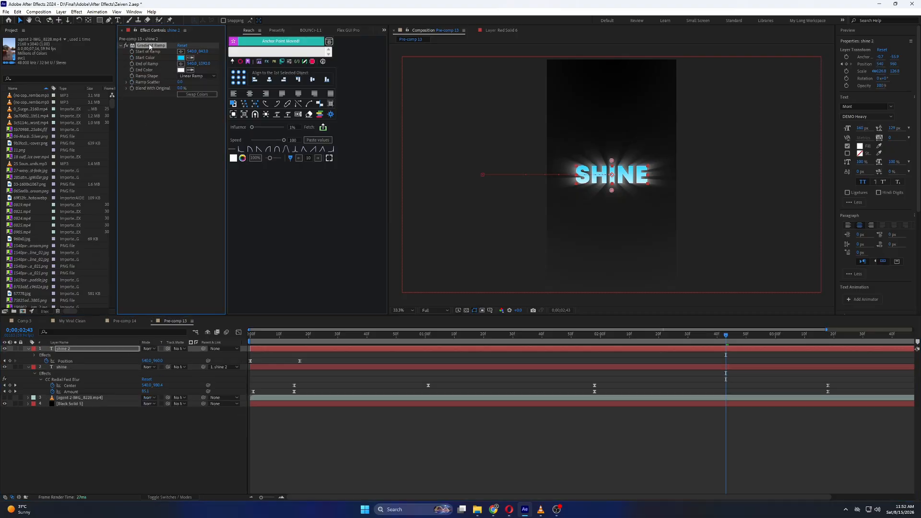
pyautogui.click(66, 366)
pyautogui.hotkey('ctrl', 'v')
# - Preview the blue gradient text and light rays from the start of the composition
pyautogui.moveTo(725, 336); pyautogui.dragTo(188, 343)
pyautogui.press('space')
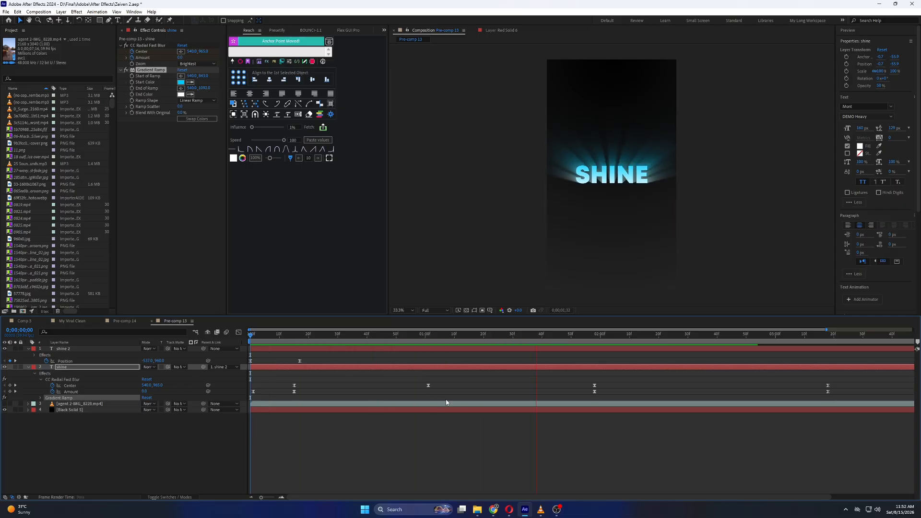
pyautogui.moveTo(676, 337); pyautogui.dragTo(443, 347)
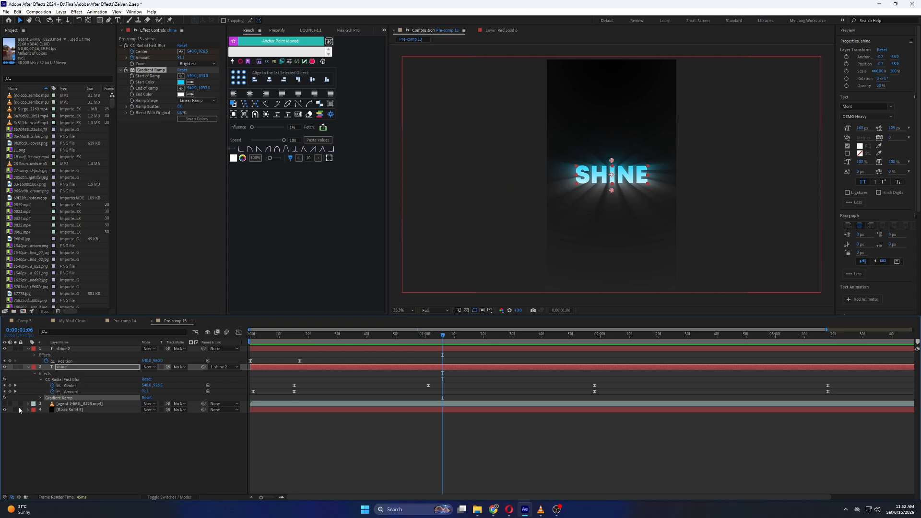
# - Show the agent 2-IMG_0228.mp4 footage layer and preview the gradient SHINE animation over it from the start
pyautogui.click(4, 403)
pyautogui.moveTo(346, 335); pyautogui.dragTo(249, 343)
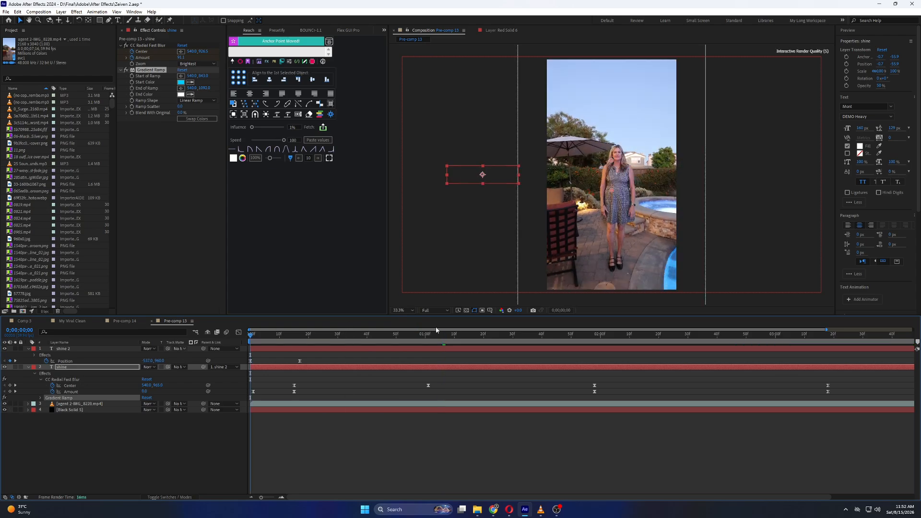
pyautogui.press('space')
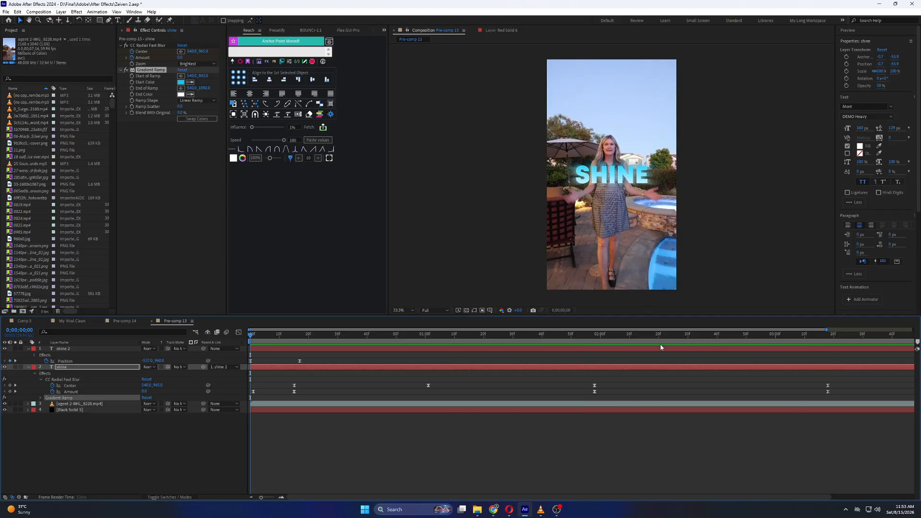
# - Replay the SHINE animation over the footage from the start and set the current time to 0;00;03;00
pyautogui.press('space')
pyautogui.moveTo(269, 356); pyautogui.dragTo(801, 378)
pyautogui.press('Home')
pyautogui.press('space')
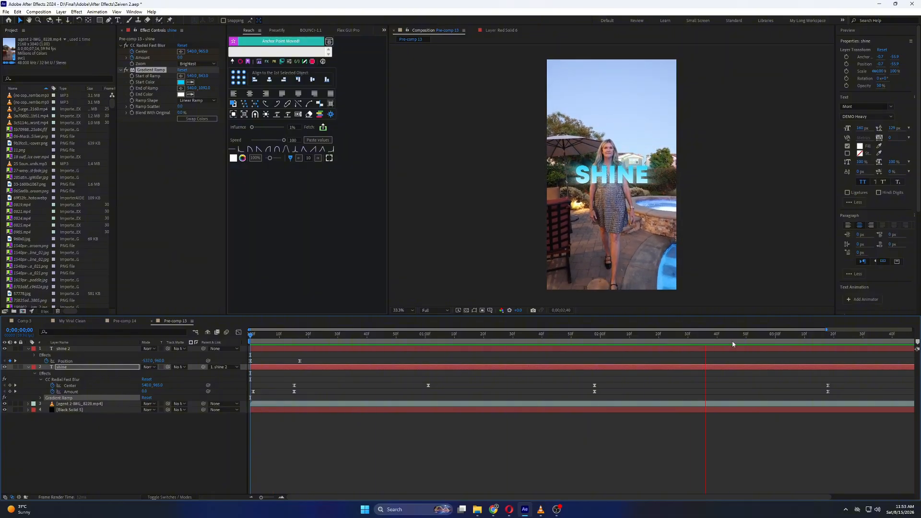
pyautogui.click(774, 341)
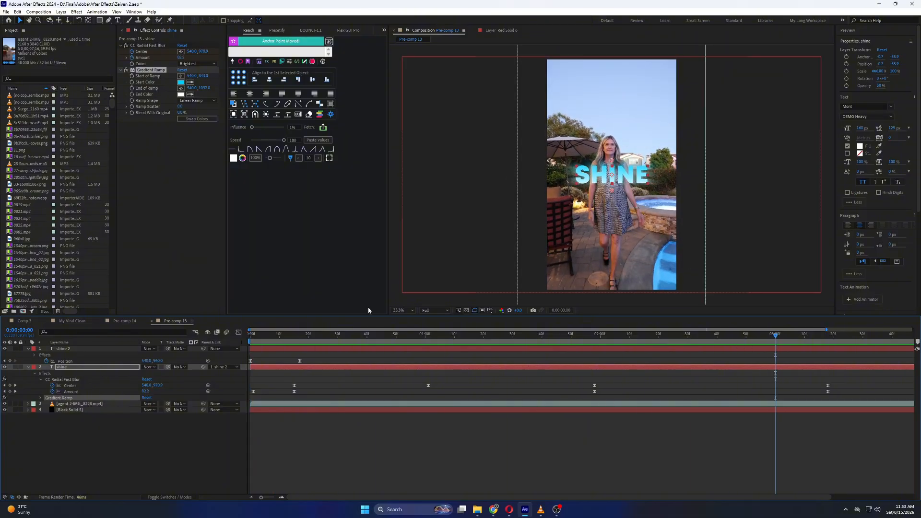
# - Review the CC Radial Fast Blur effect on the shine layer and the Gradient Ramp on the shine 2 layer
pyautogui.click(141, 46)
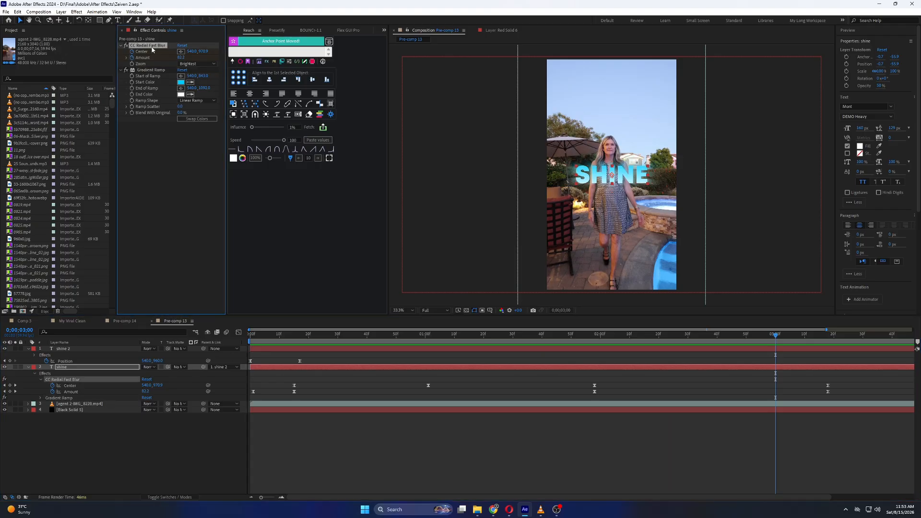
pyautogui.click(70, 351)
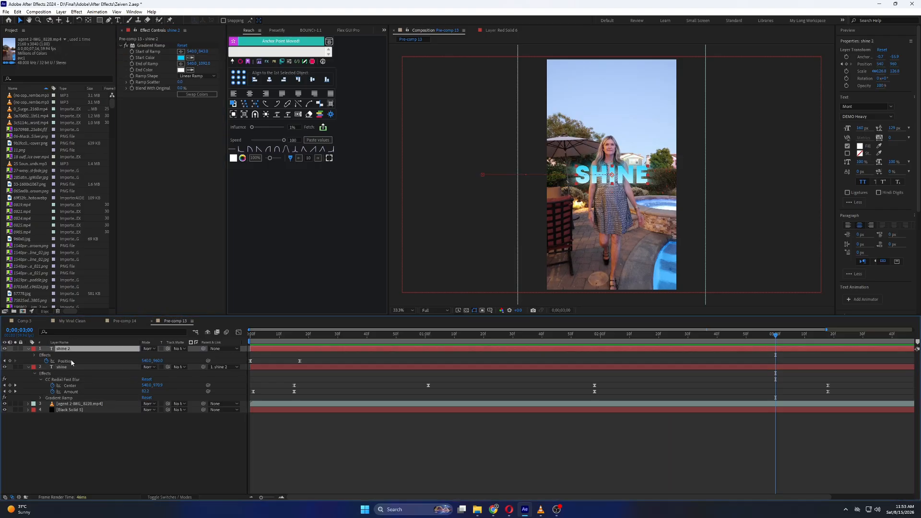